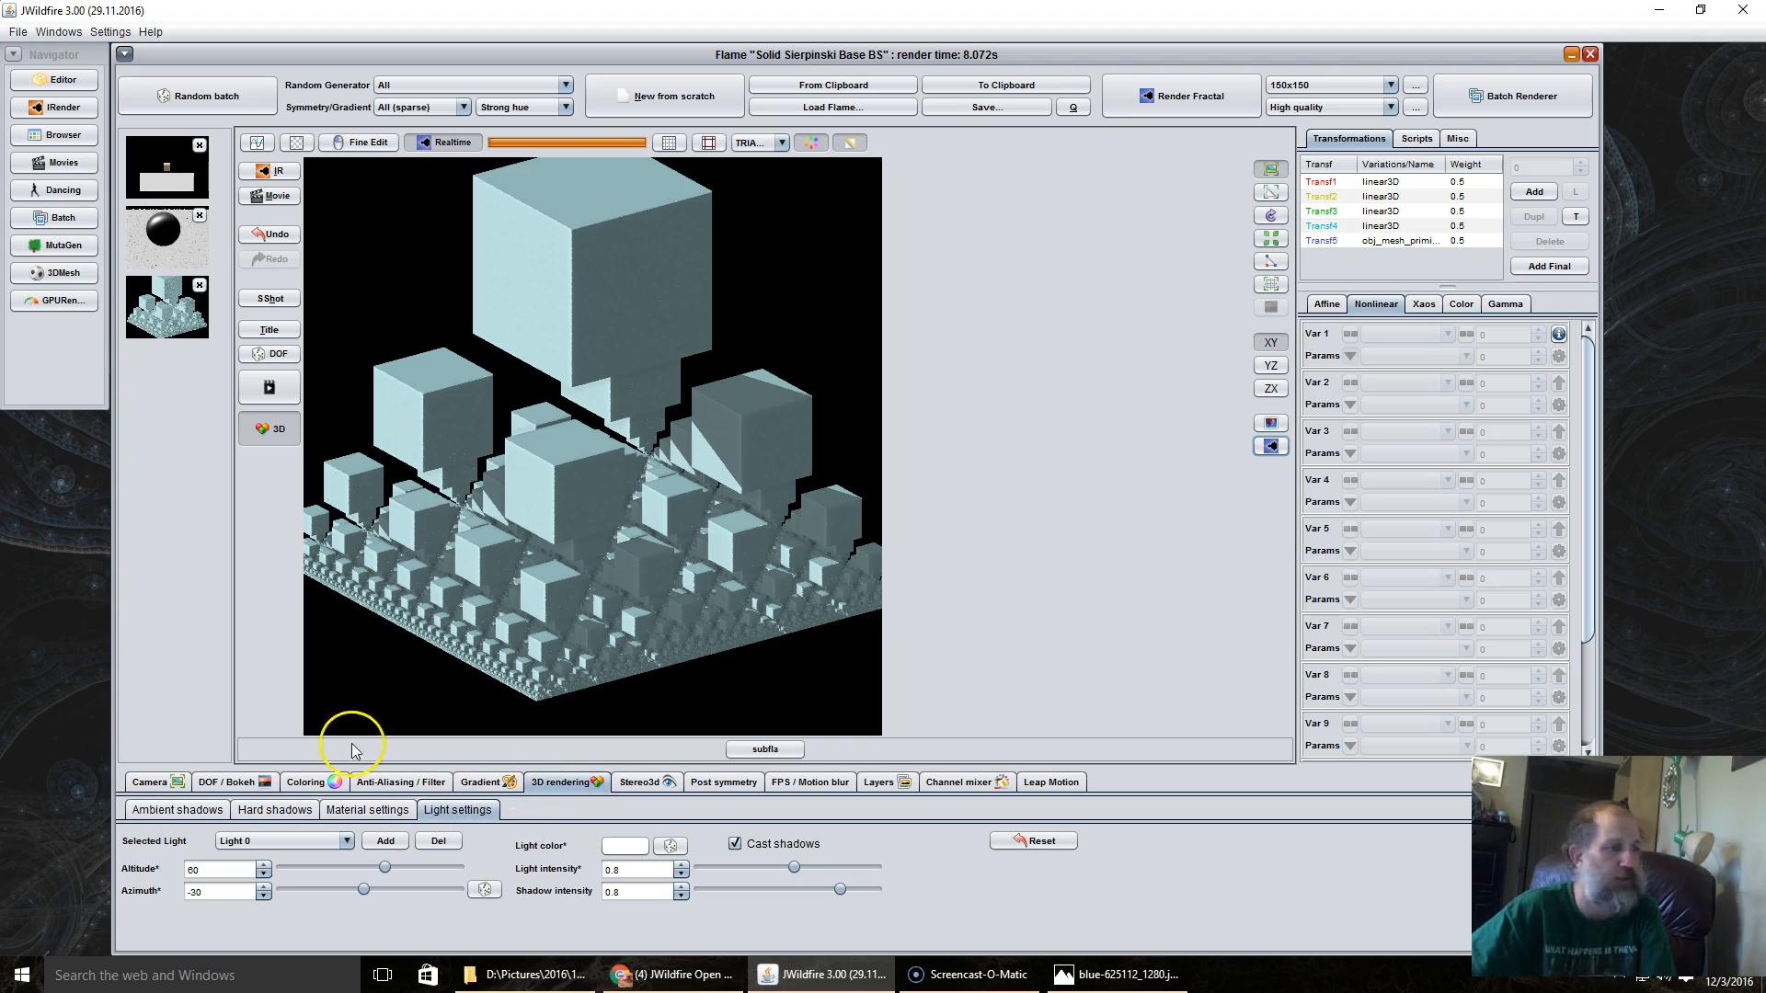
# Look through the ambient shadow, hard shadow, material and light settings for 3D rendering, including the list of available lights
pyautogui.click(195, 818)
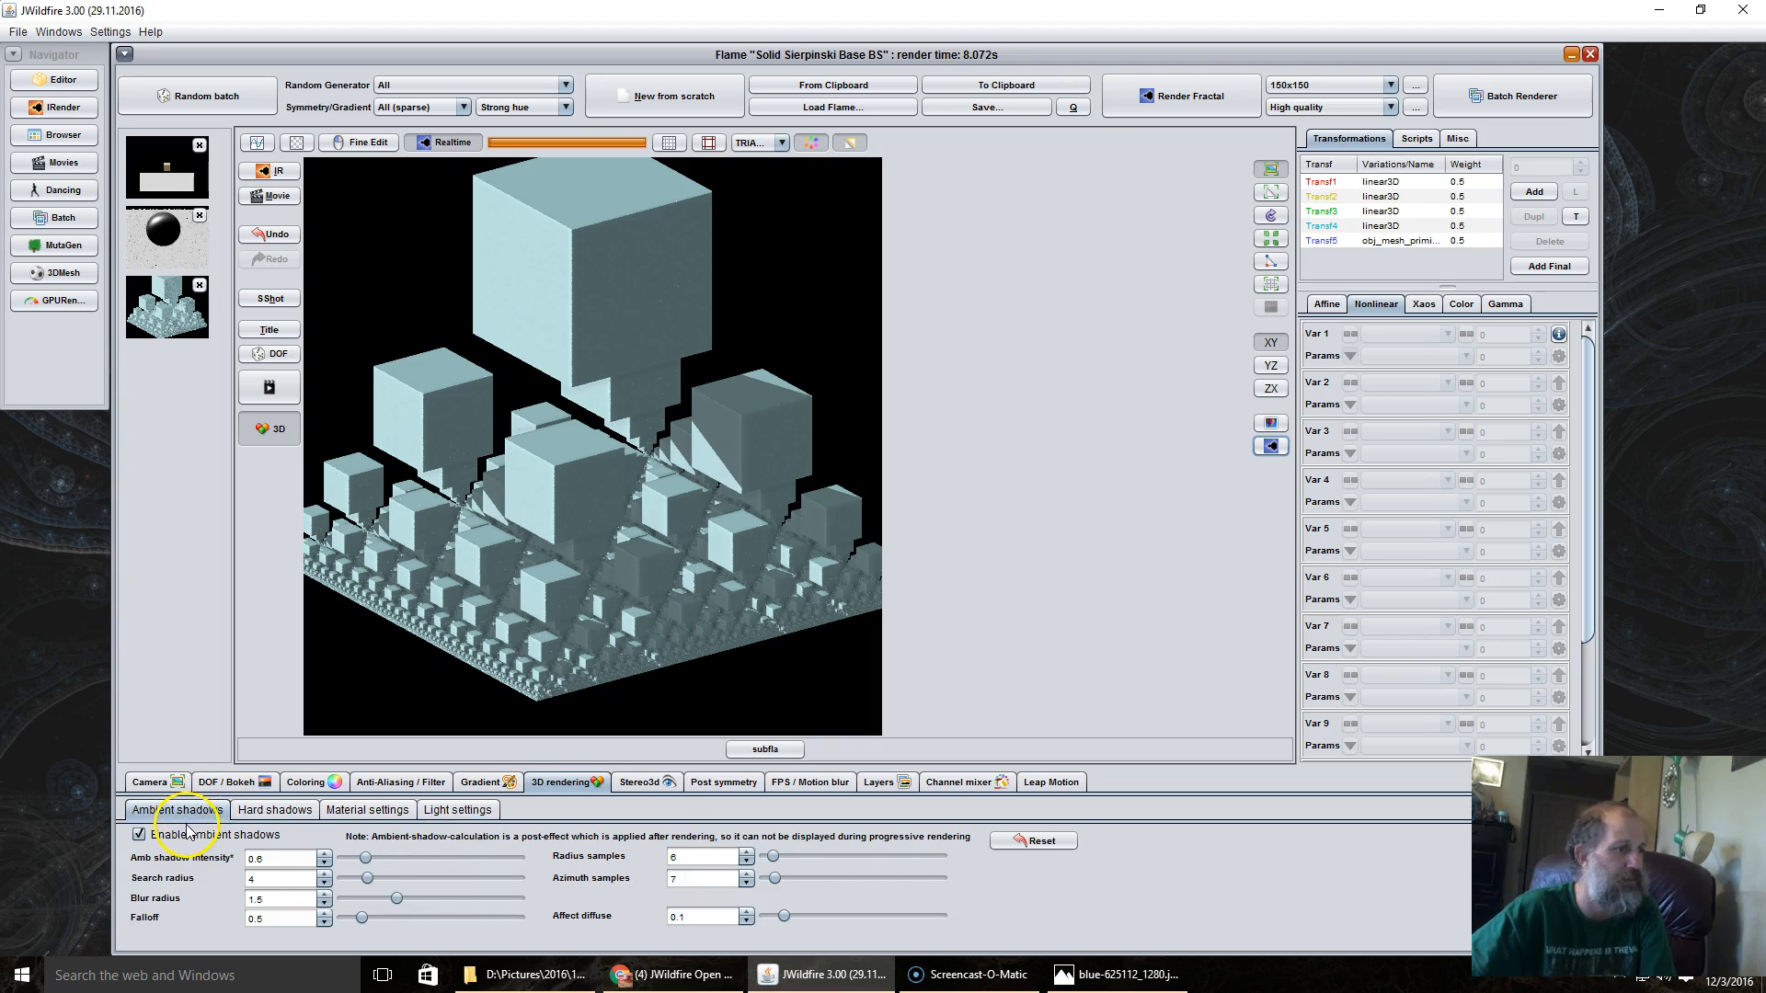
pyautogui.click(269, 810)
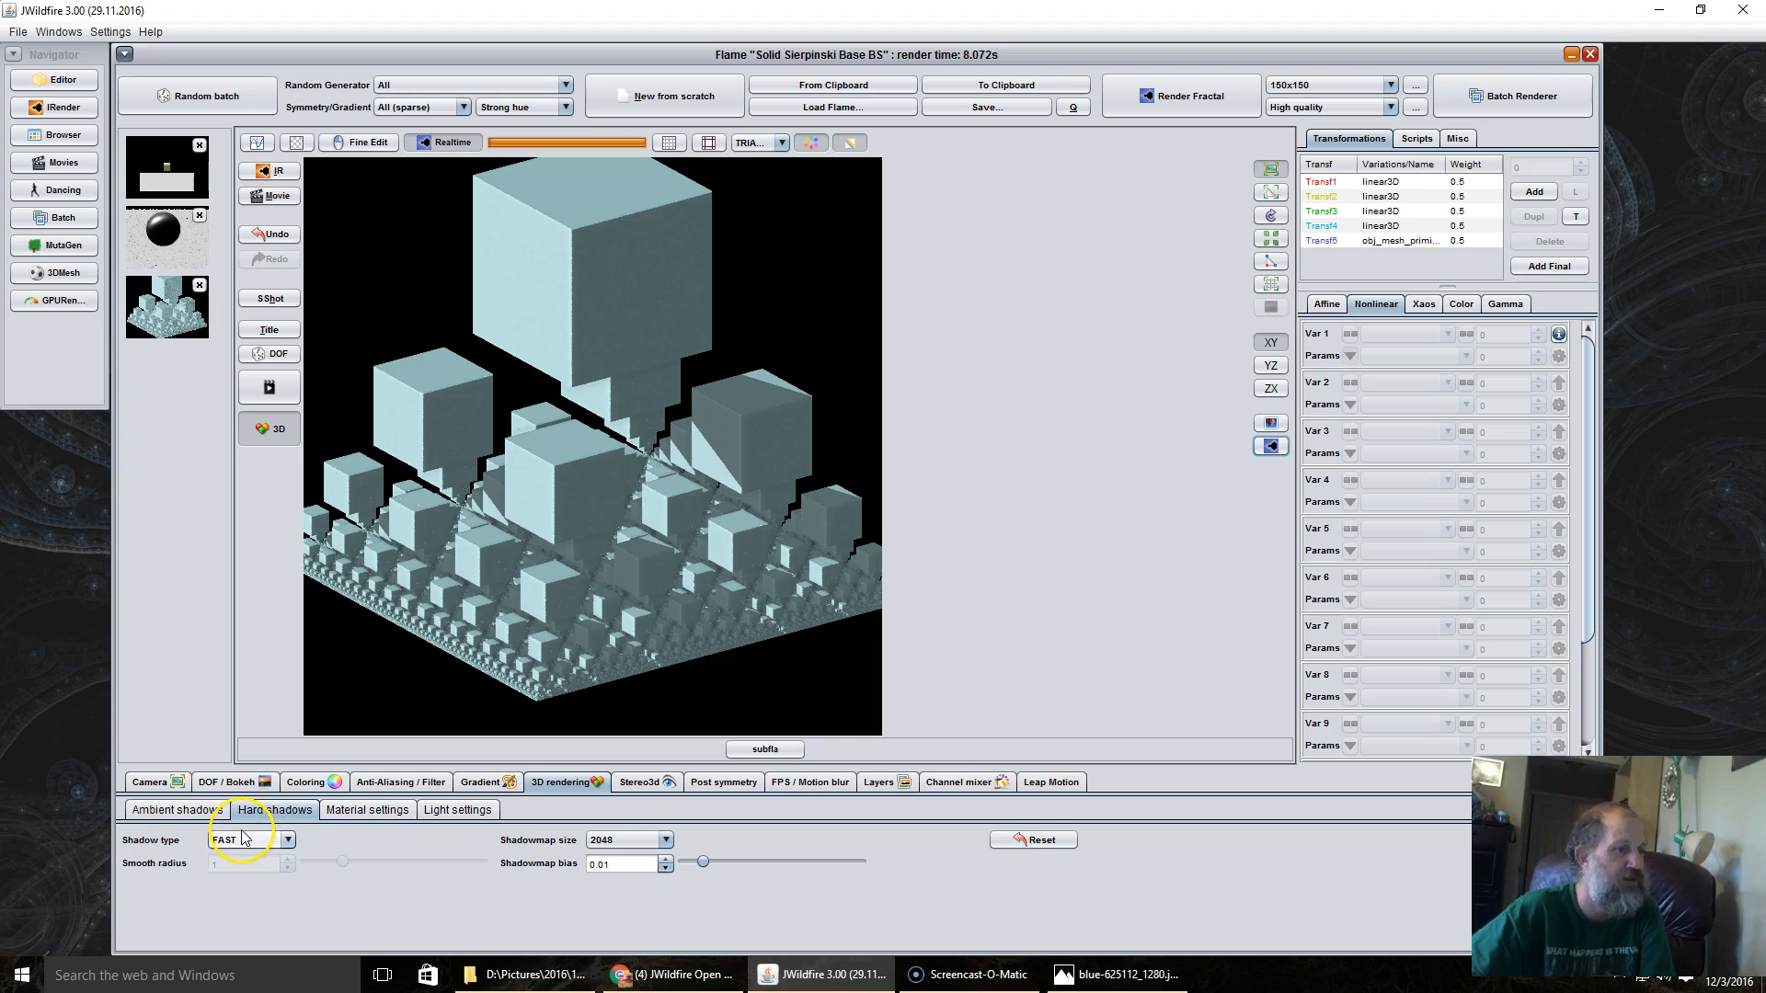
pyautogui.click(358, 811)
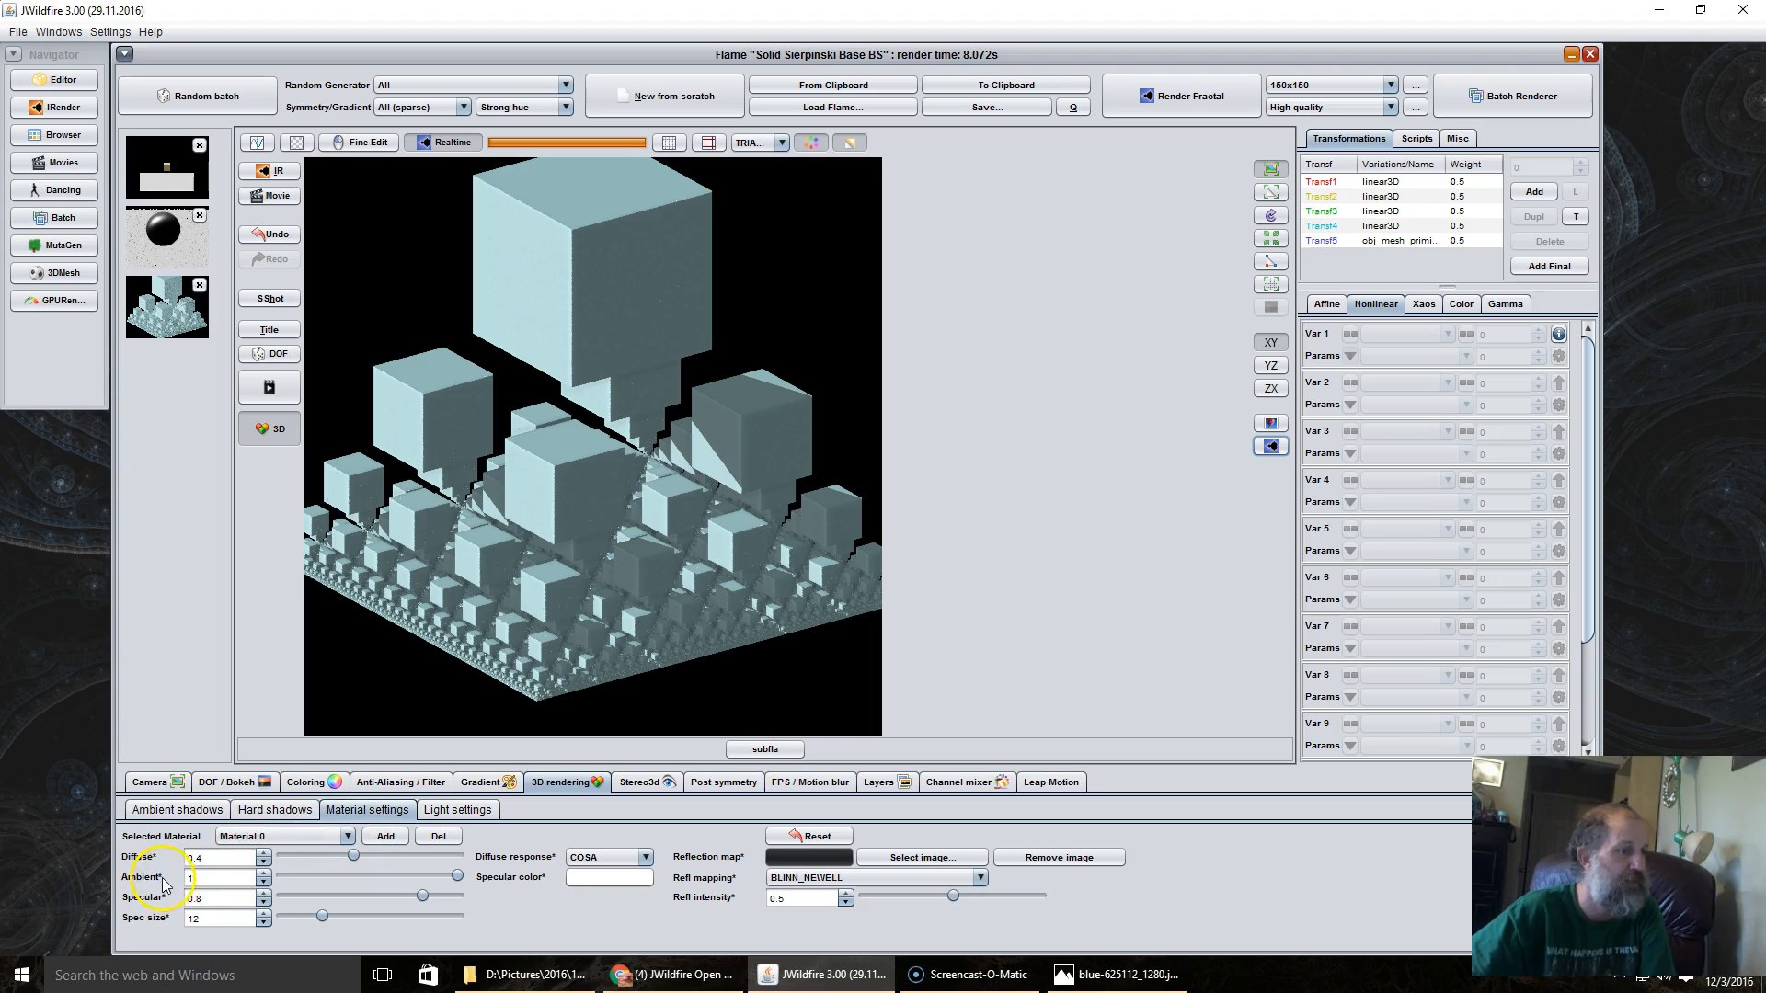
pyautogui.click(450, 811)
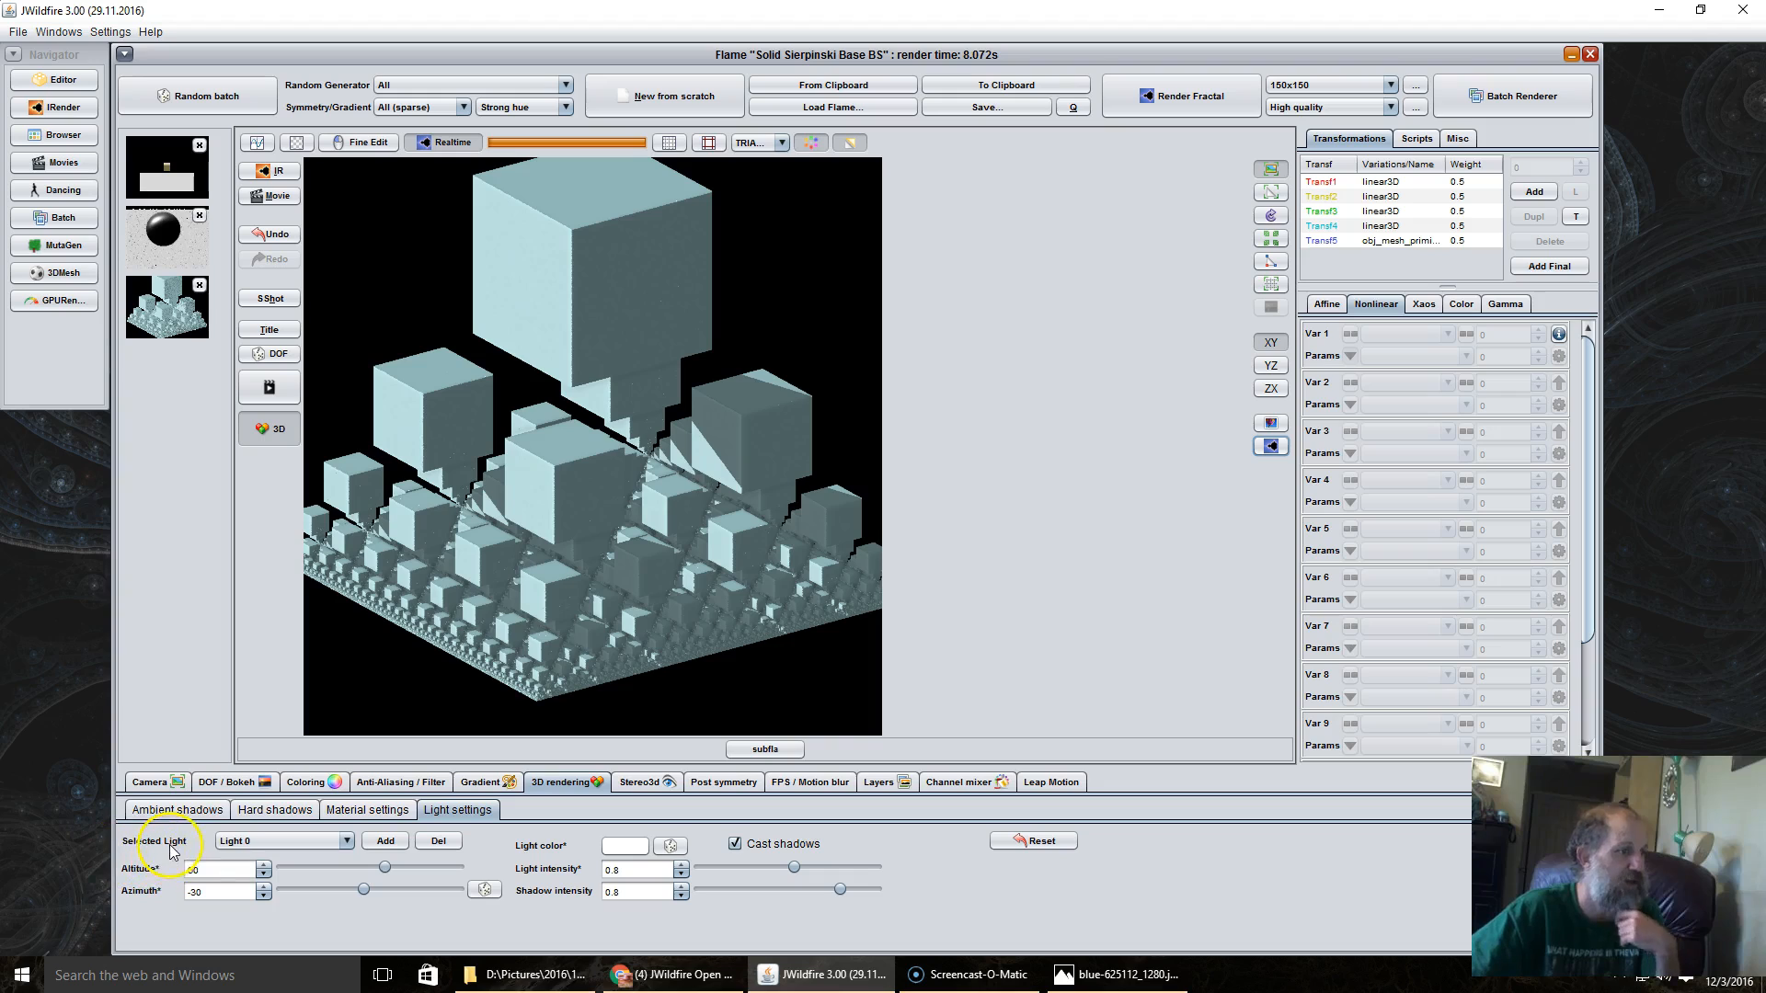
pyautogui.click(233, 840)
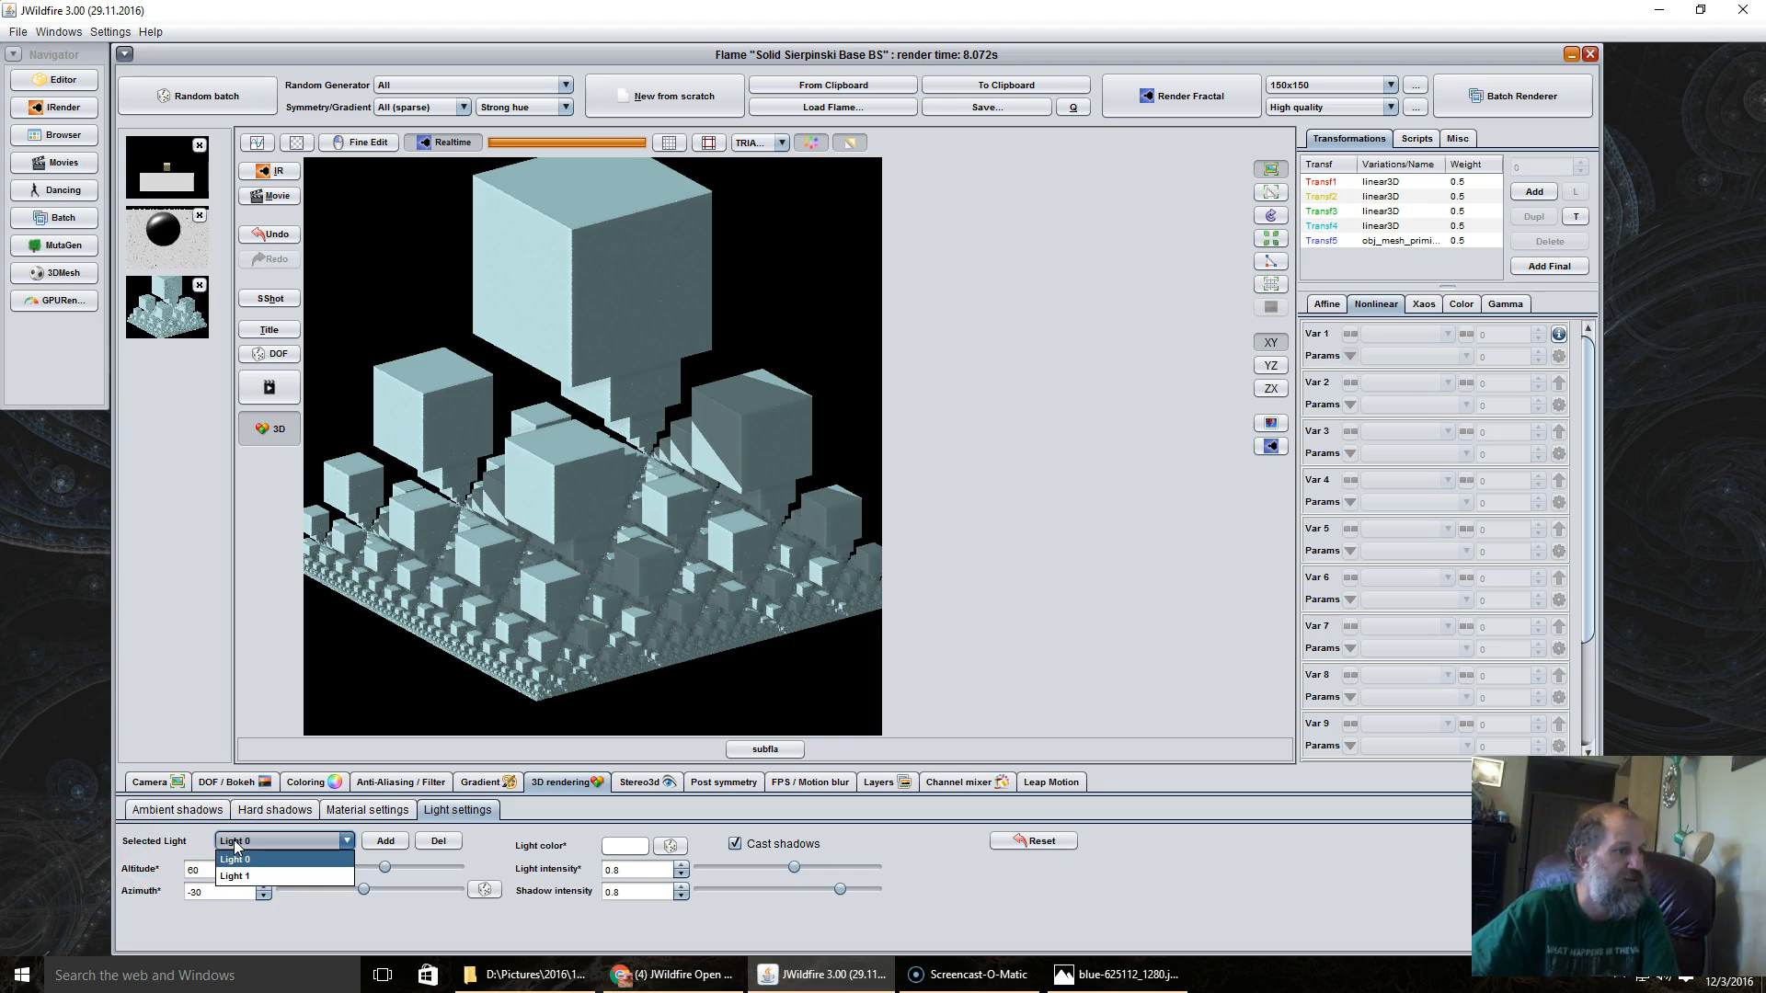
pyautogui.click(495, 842)
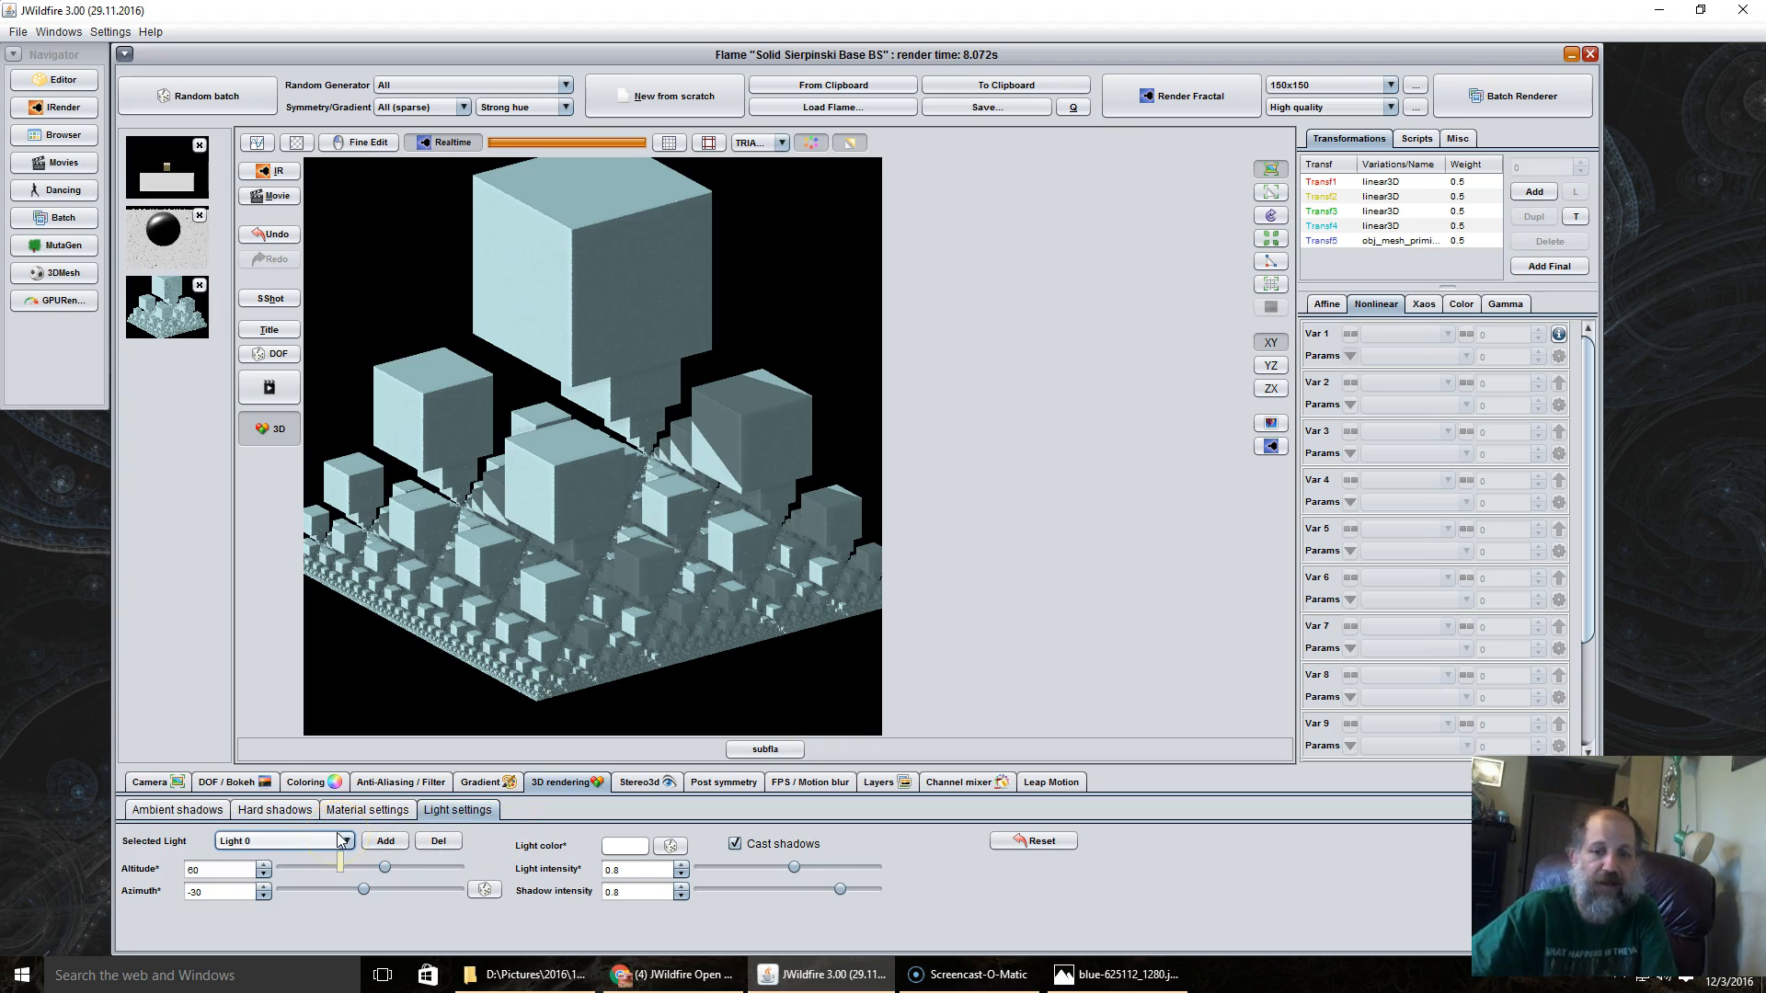
pyautogui.click(198, 865)
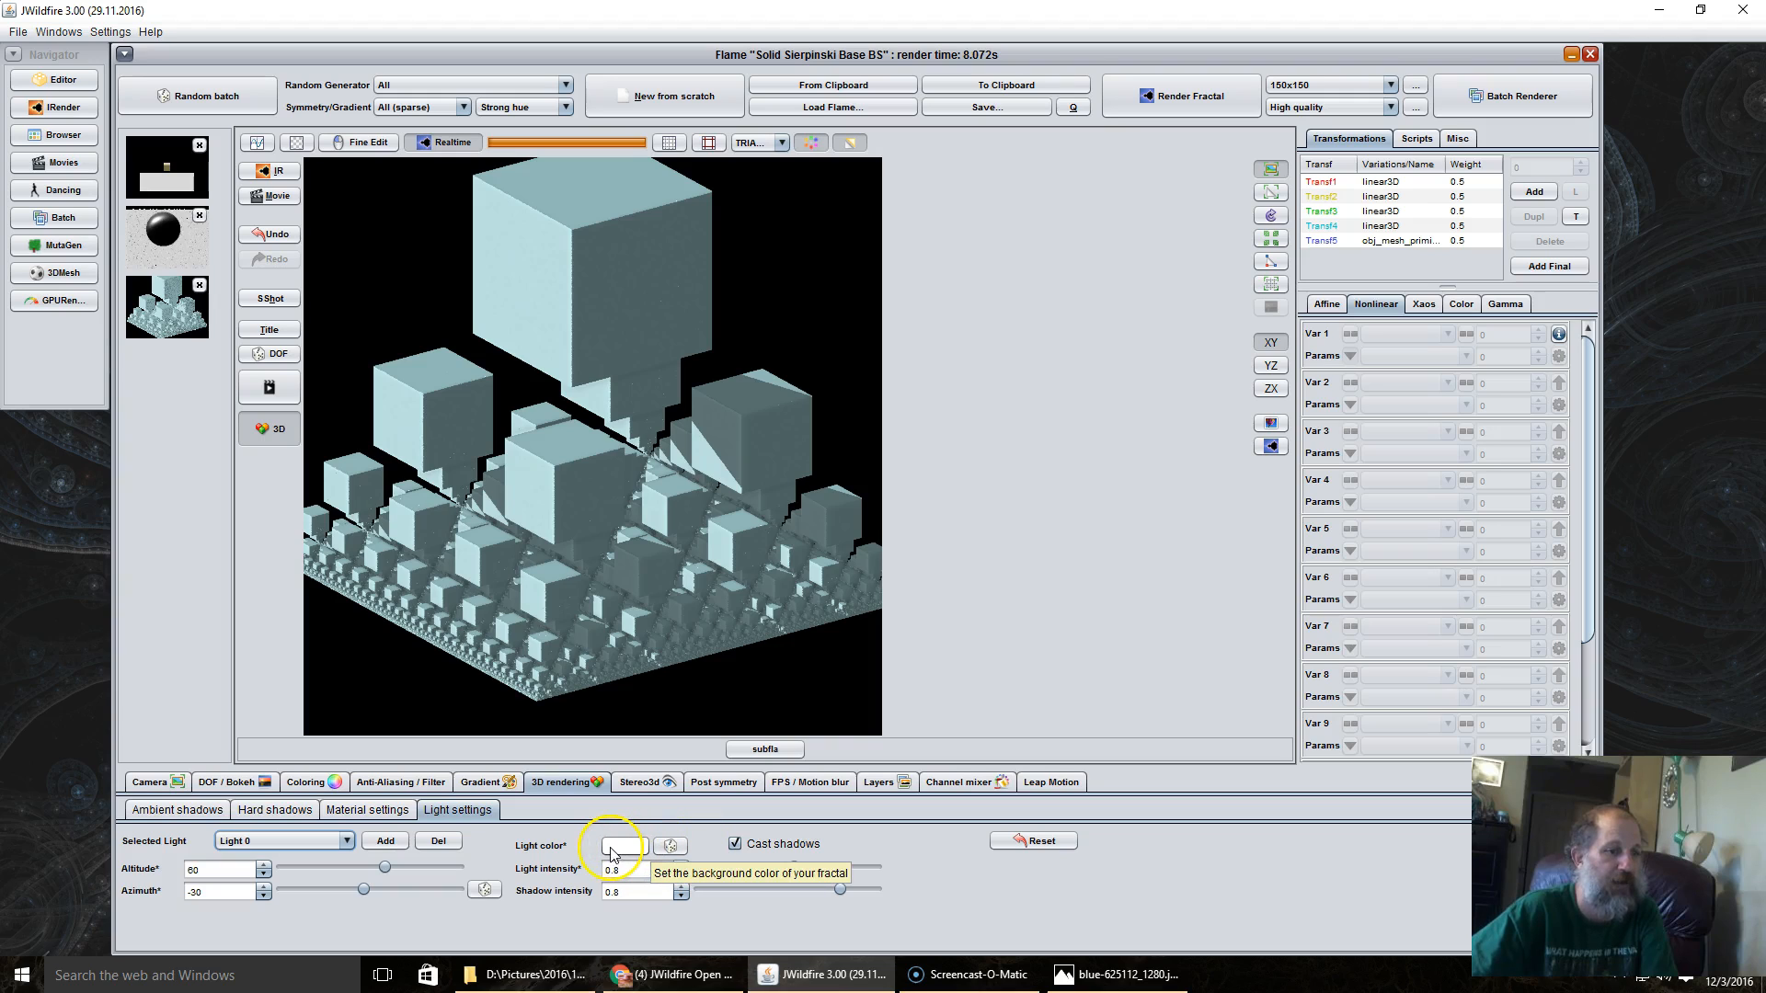
# Toggle Light 0's shadow casting off and on, then set its light and shadow intensity to 1 and render the preview
pyautogui.click(734, 843)
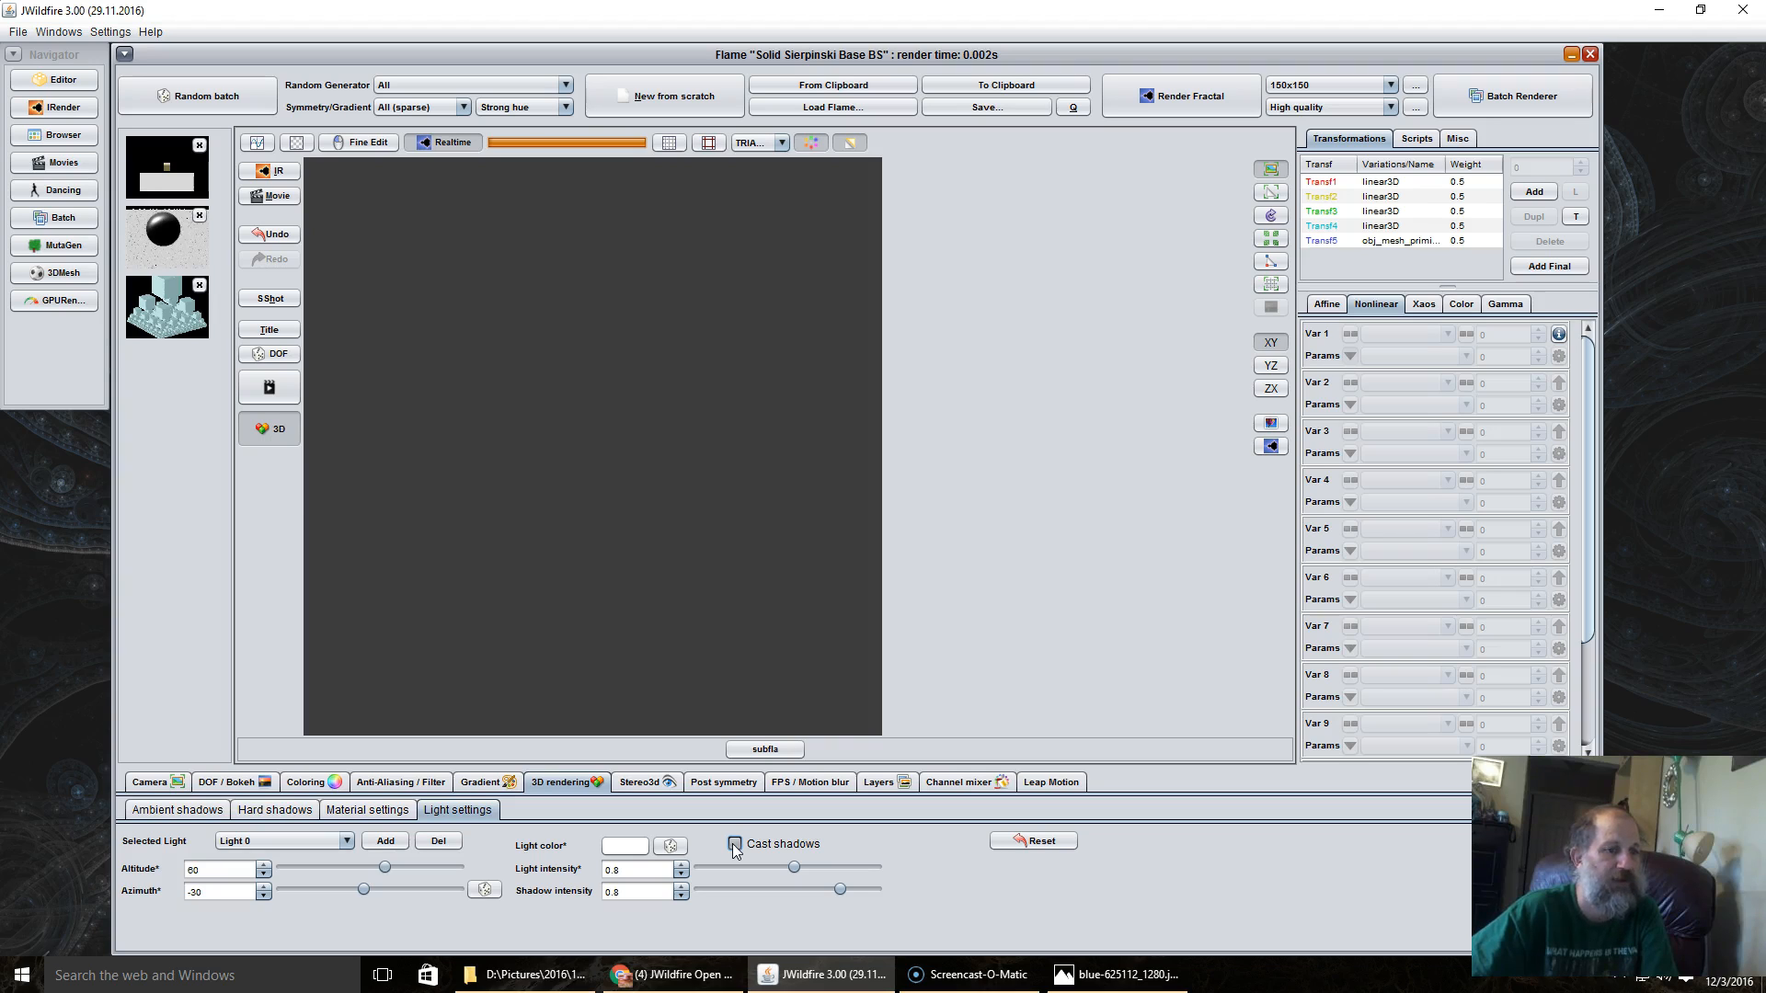
pyautogui.click(734, 844)
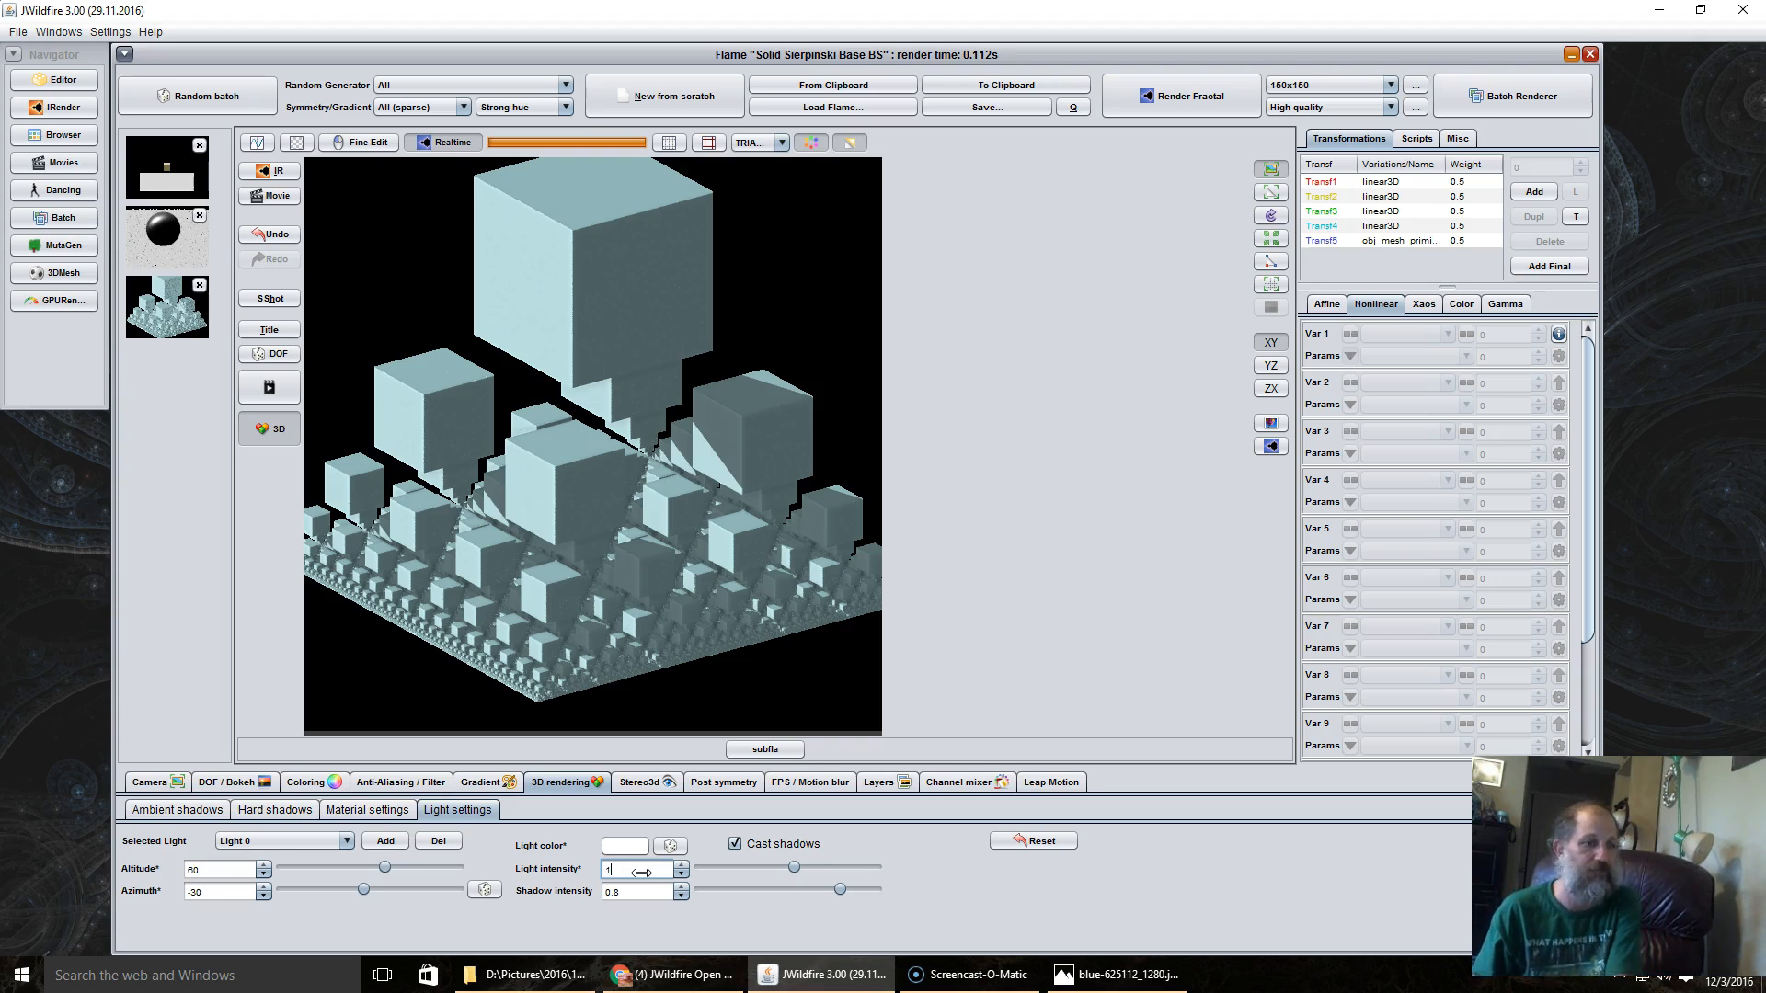
pyautogui.press('Return')
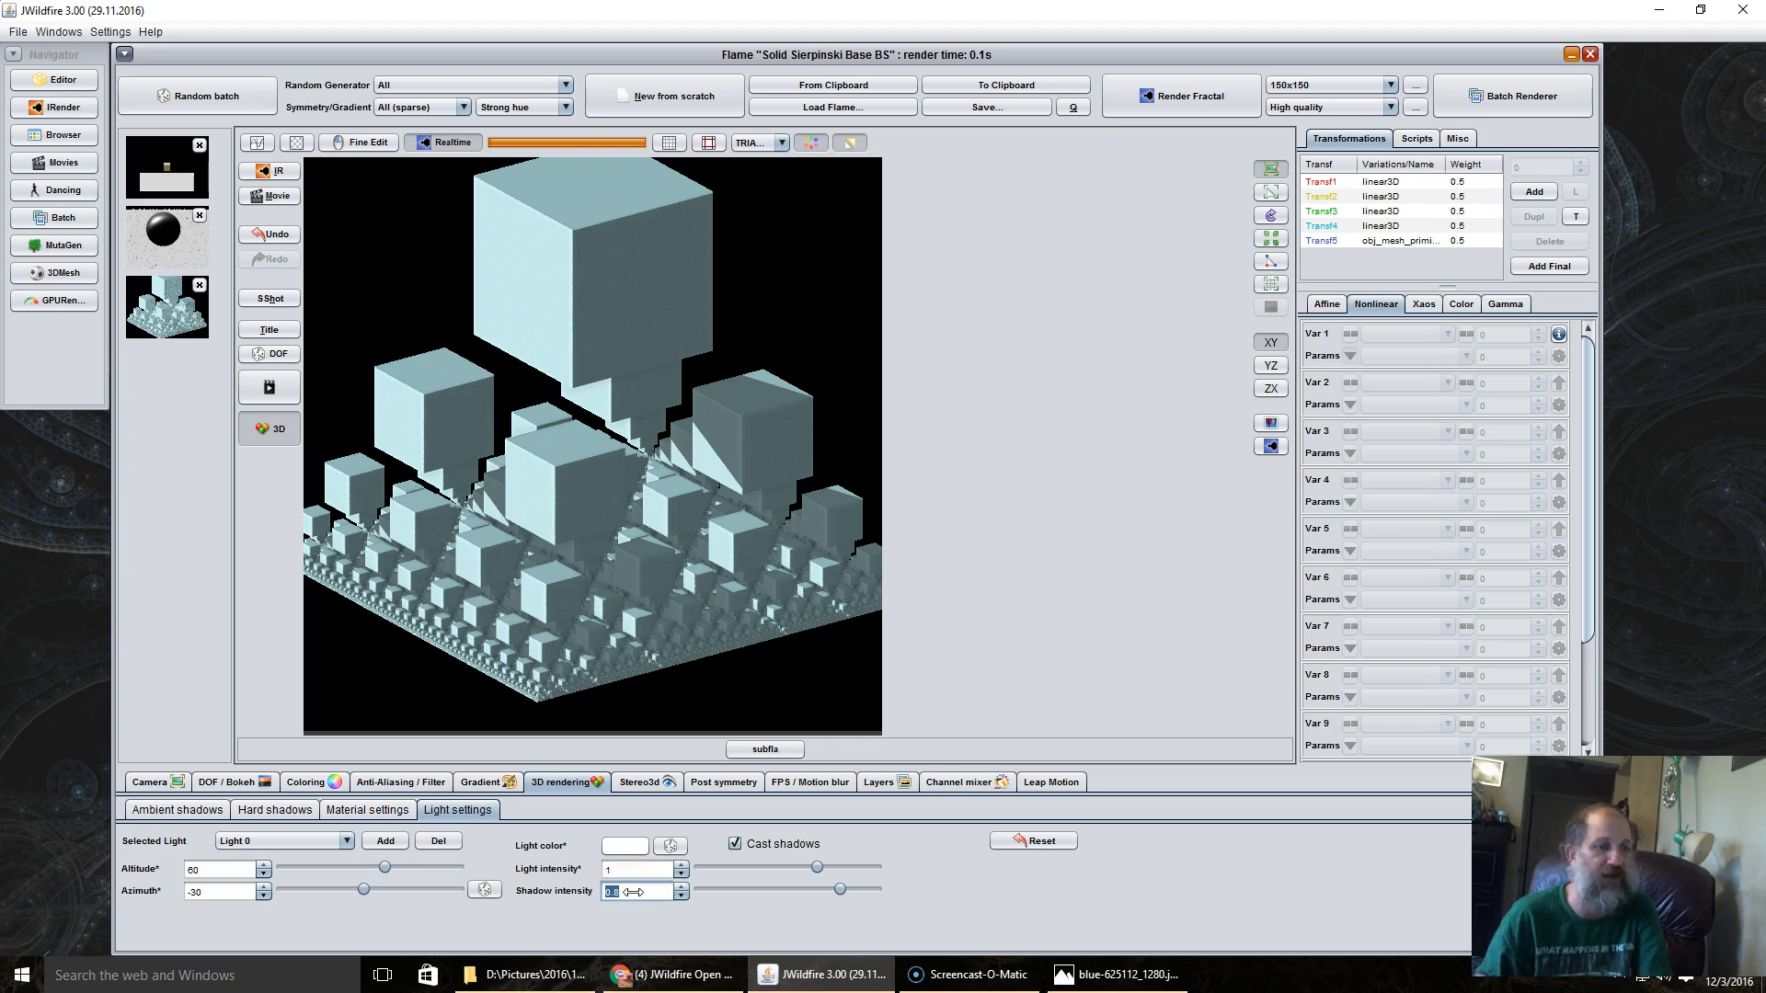
pyautogui.press('Return')
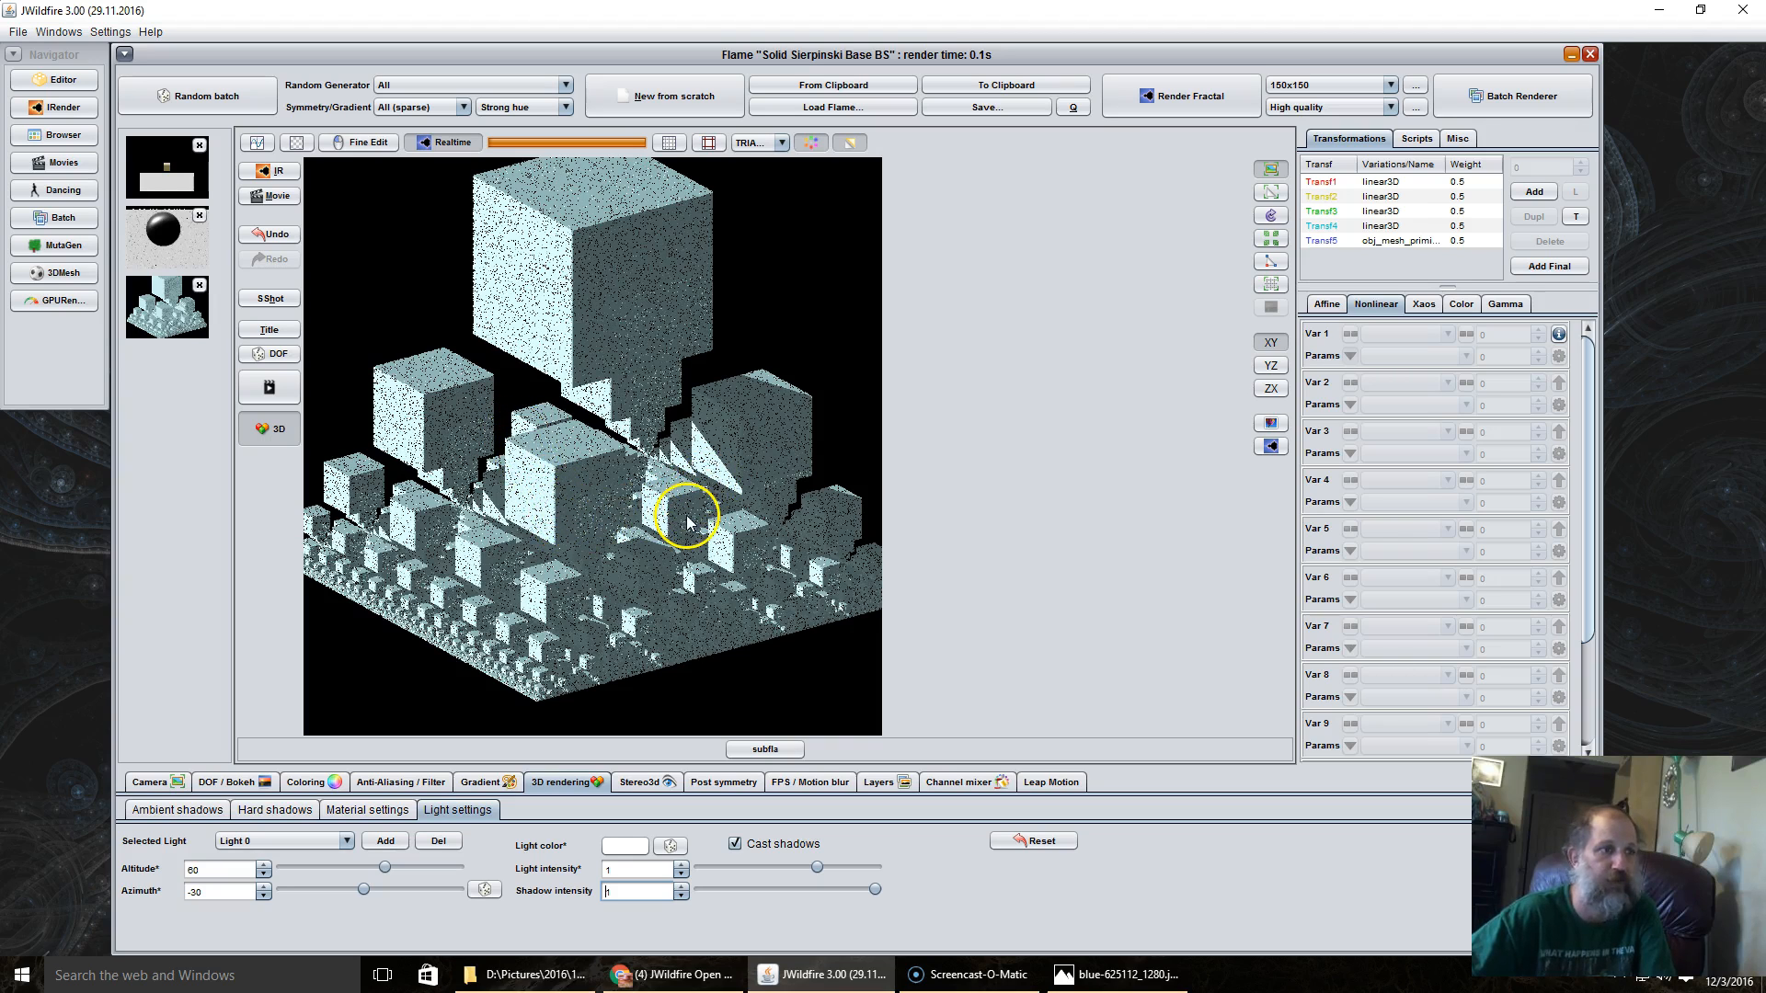
pyautogui.click(1273, 448)
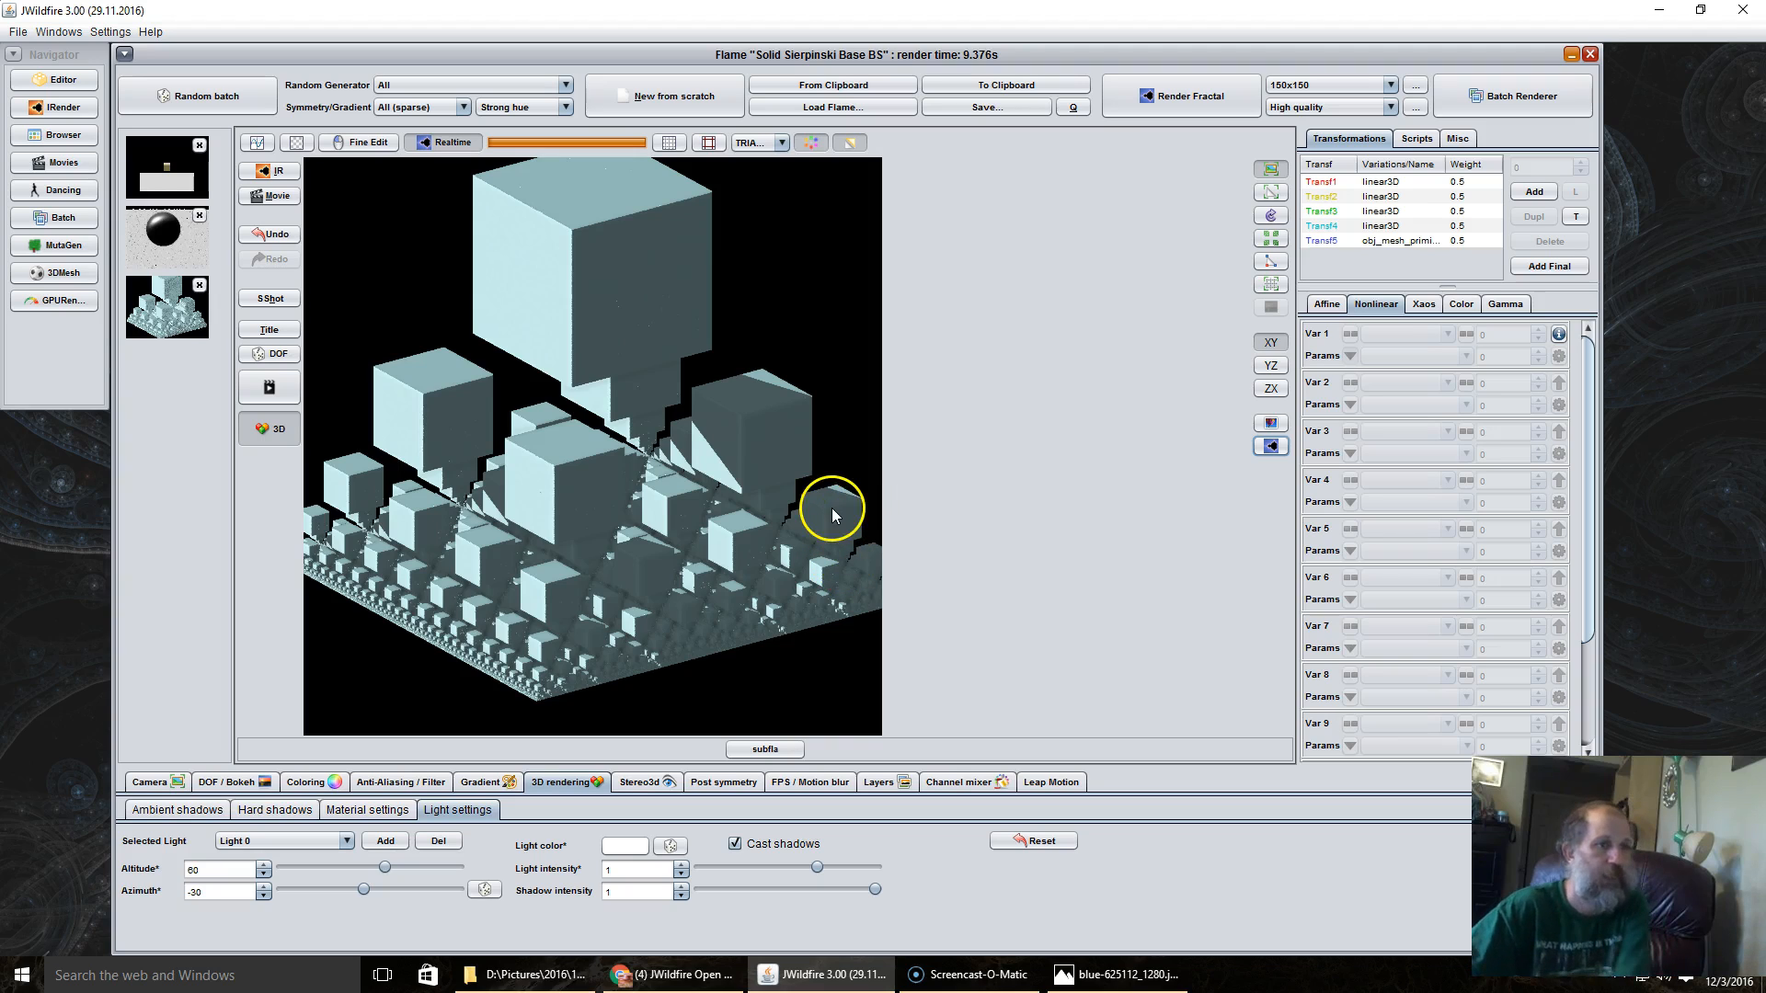
# Set Light 0's altitude and azimuth to 0 and render the preview
pyautogui.doubleClick(210, 892)
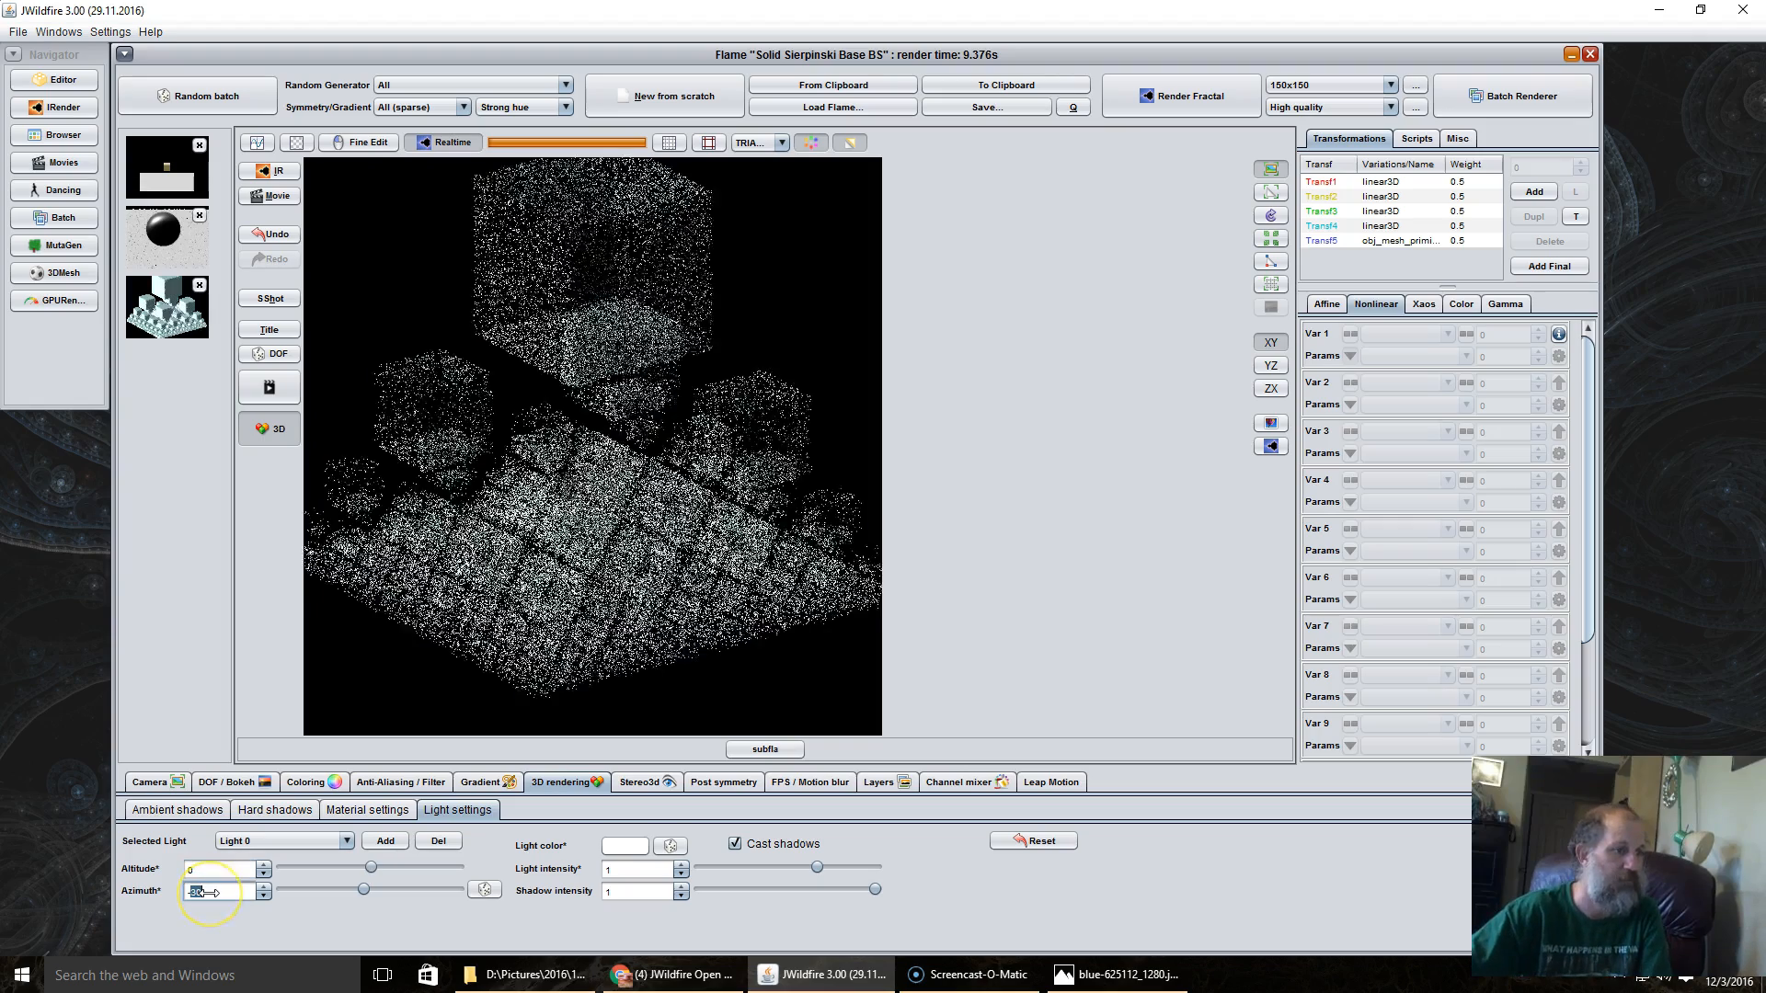
pyautogui.write('0')
pyautogui.press('Return')
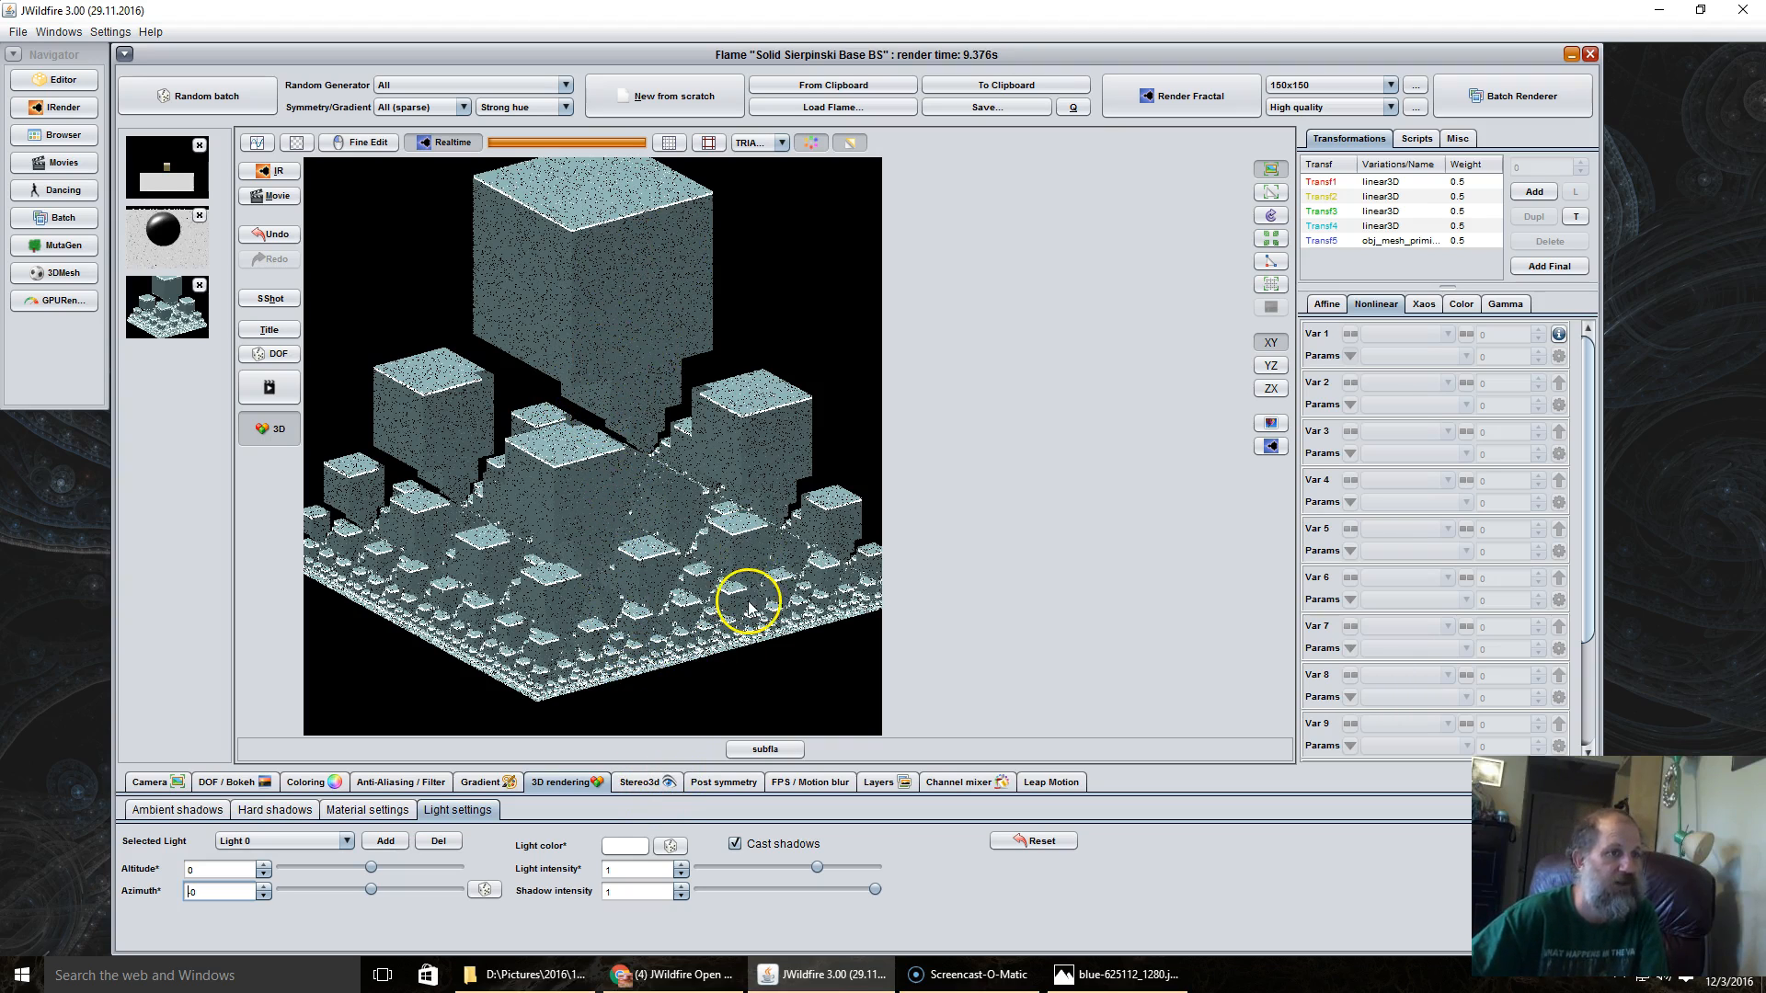
pyautogui.click(210, 873)
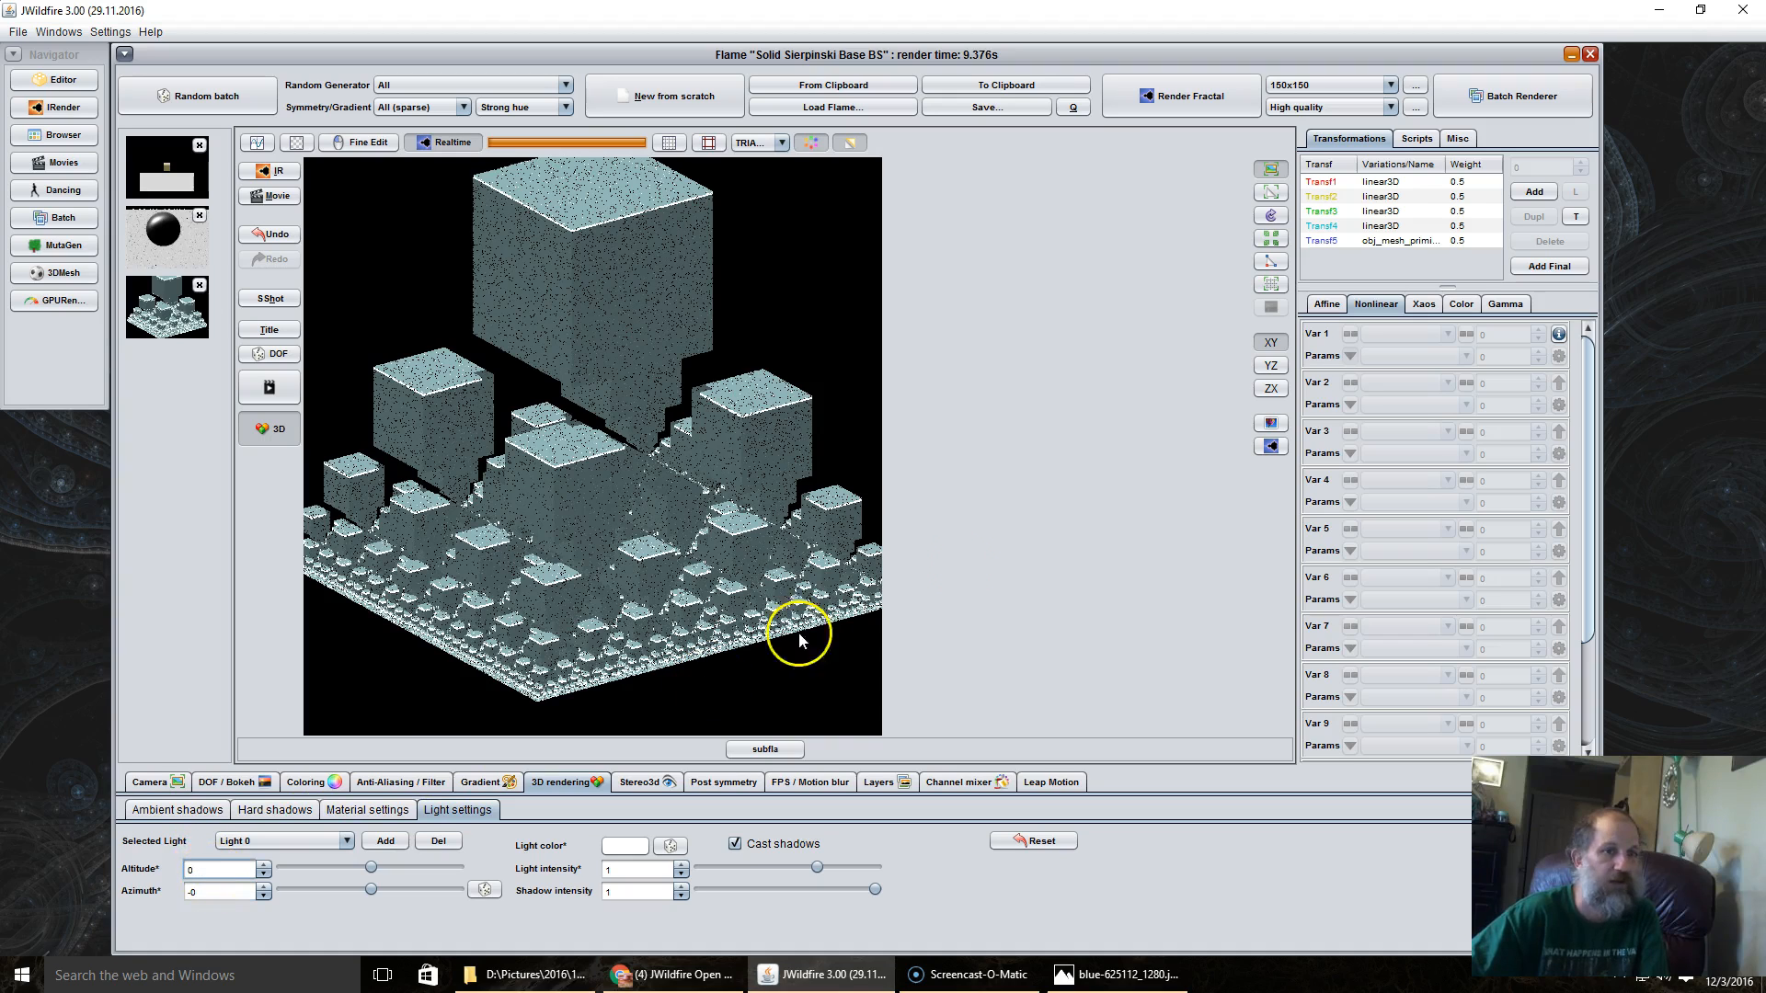
pyautogui.click(1267, 448)
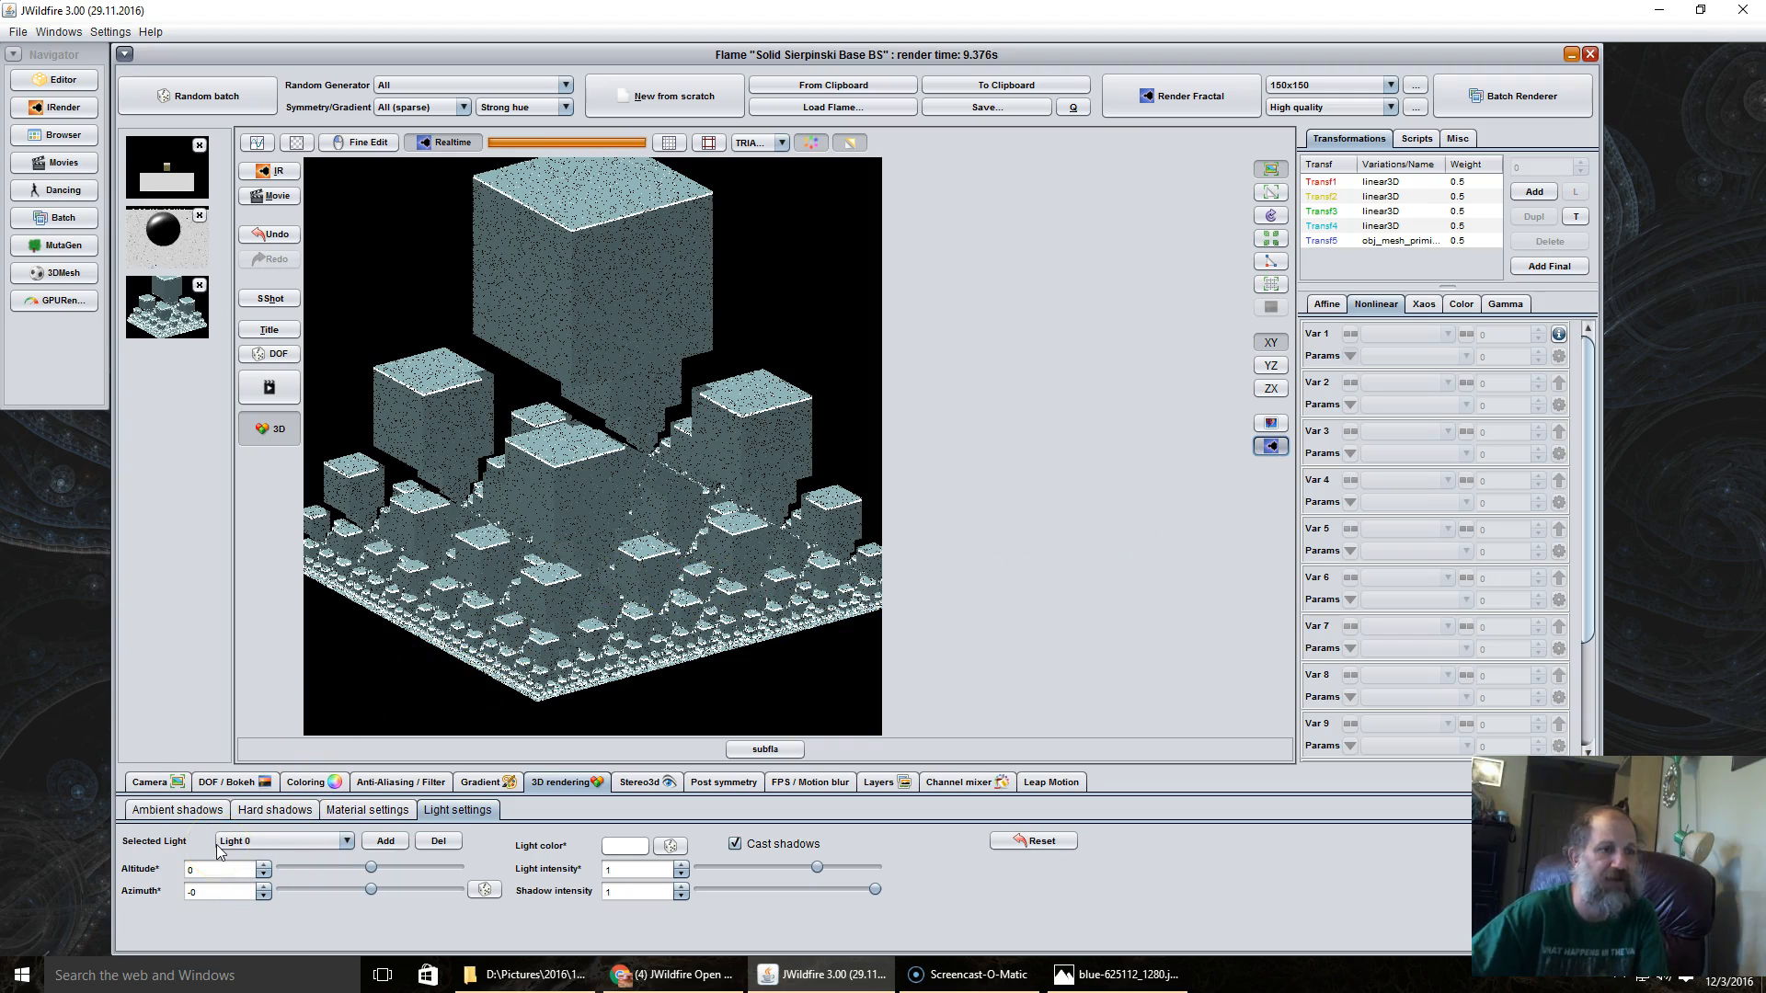
# Raise Light 0's altitude to about 27.8 and render the preview
pyautogui.click(201, 865)
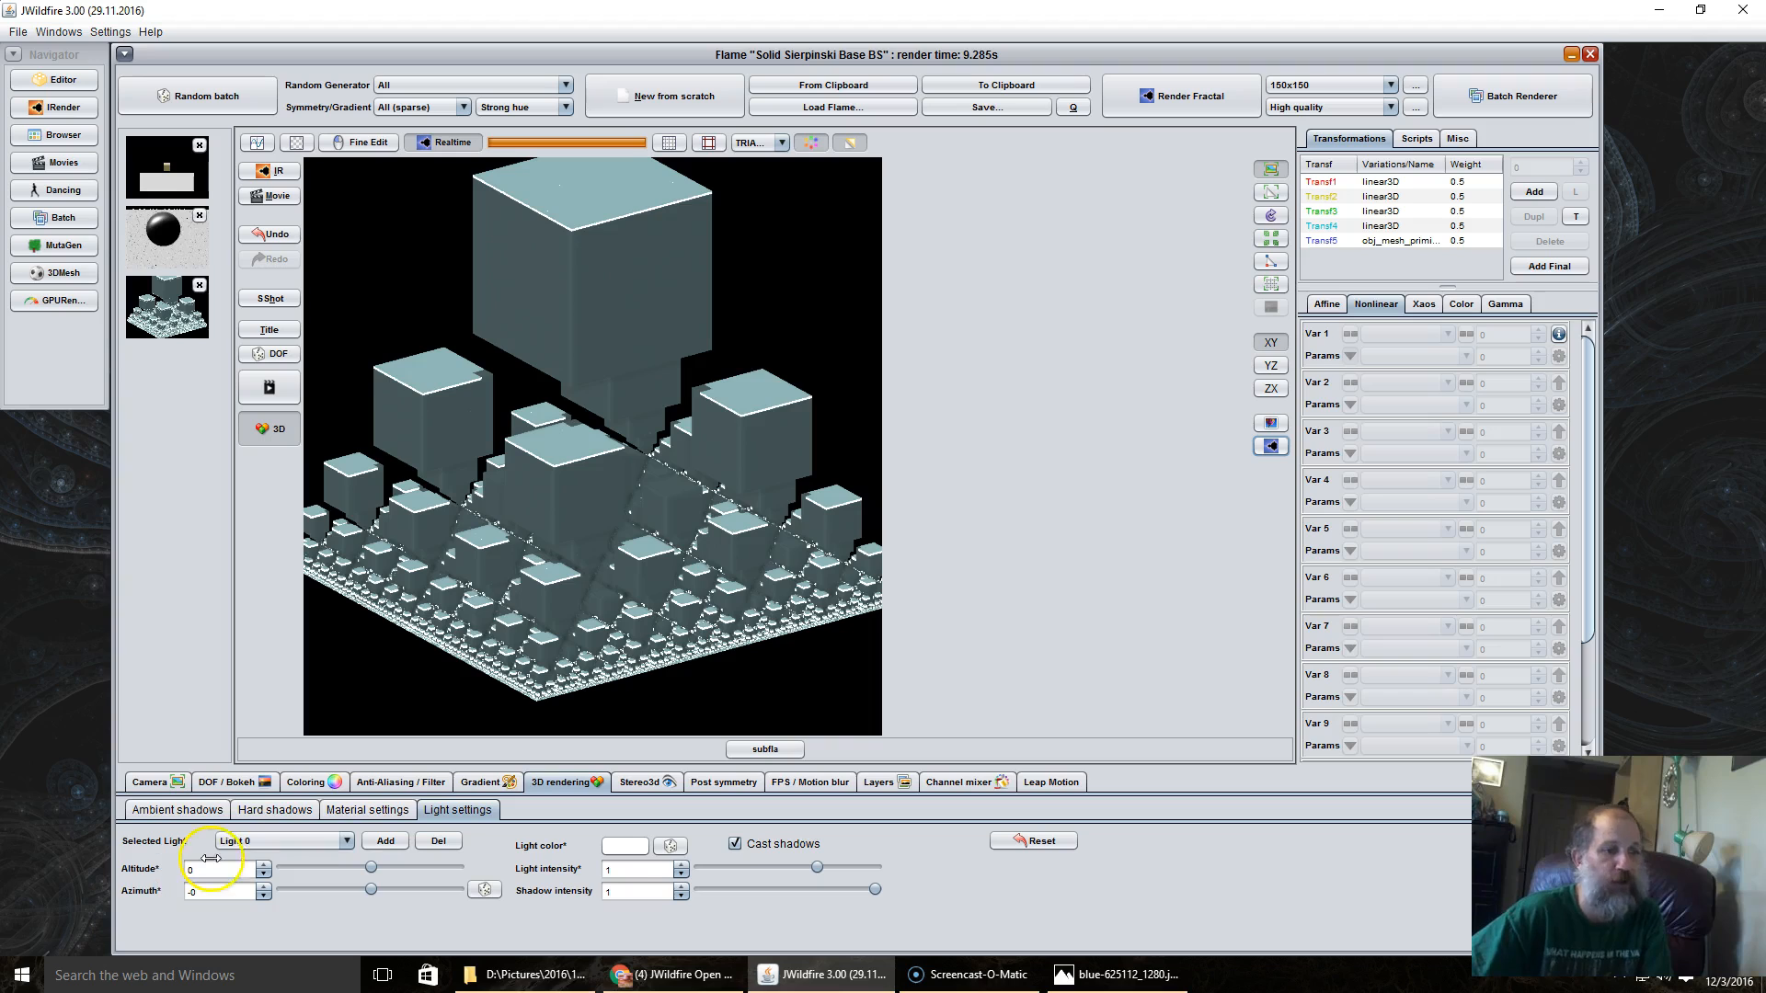
pyautogui.click(244, 844)
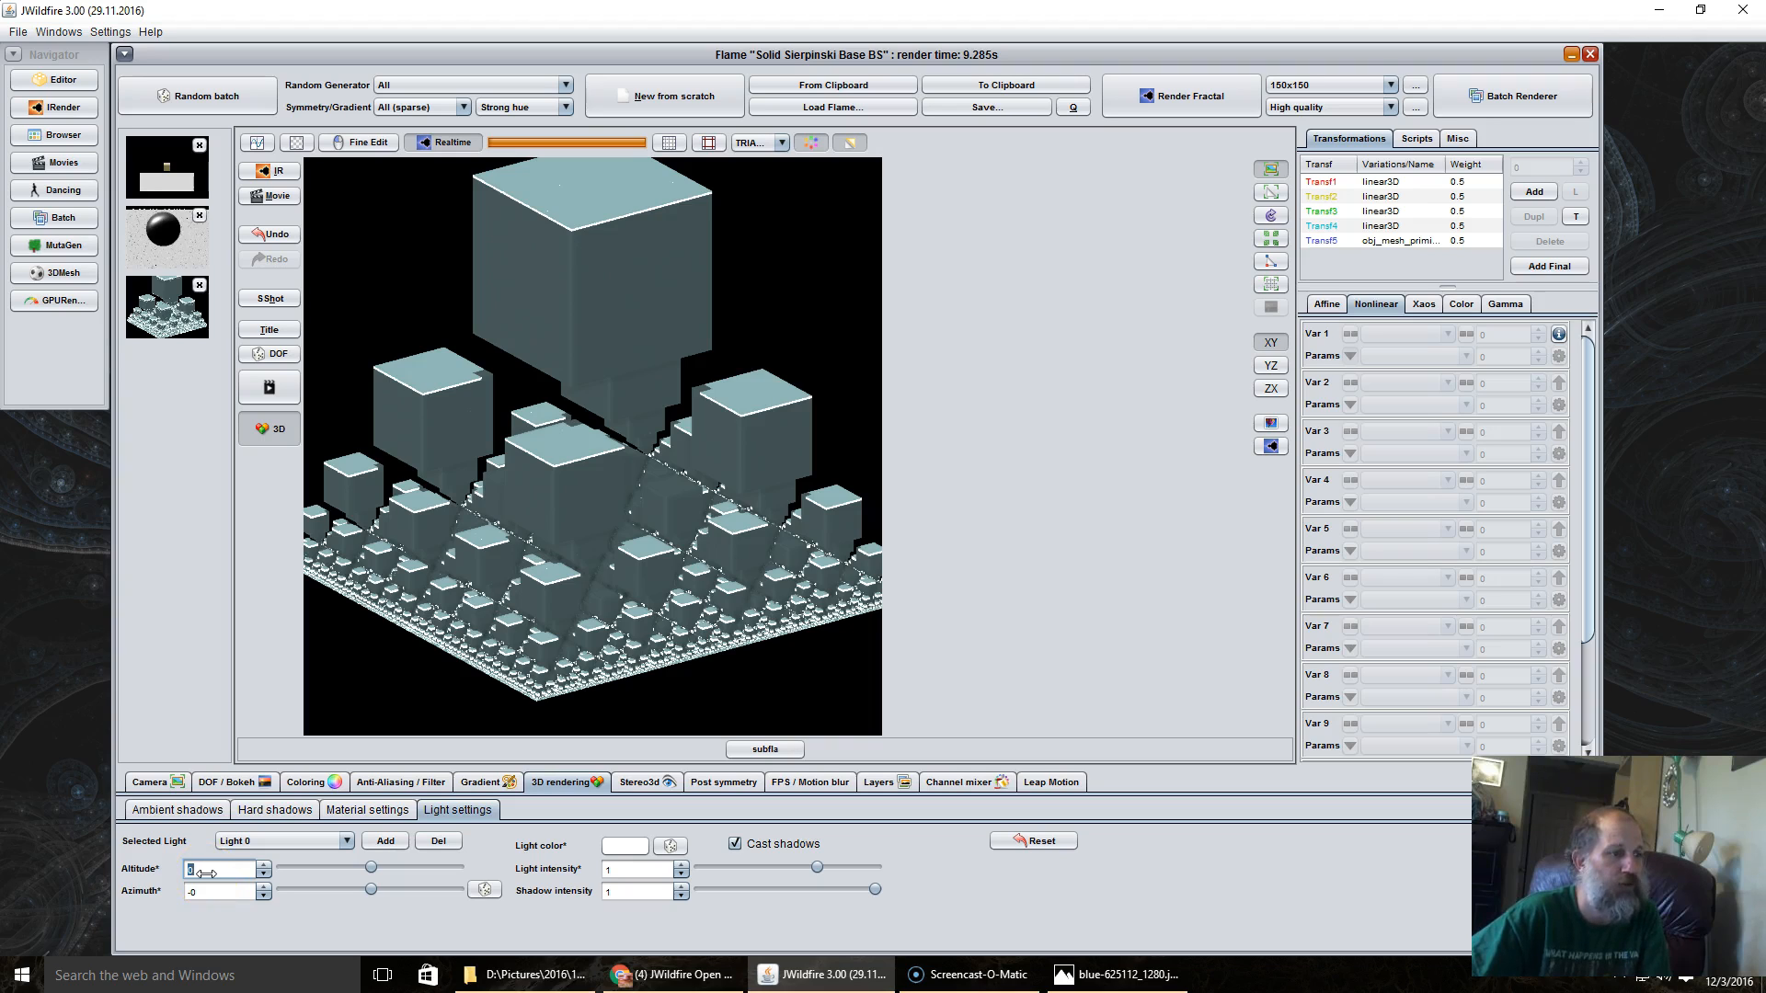
pyautogui.moveTo(205, 874); pyautogui.dragTo(332, 831)
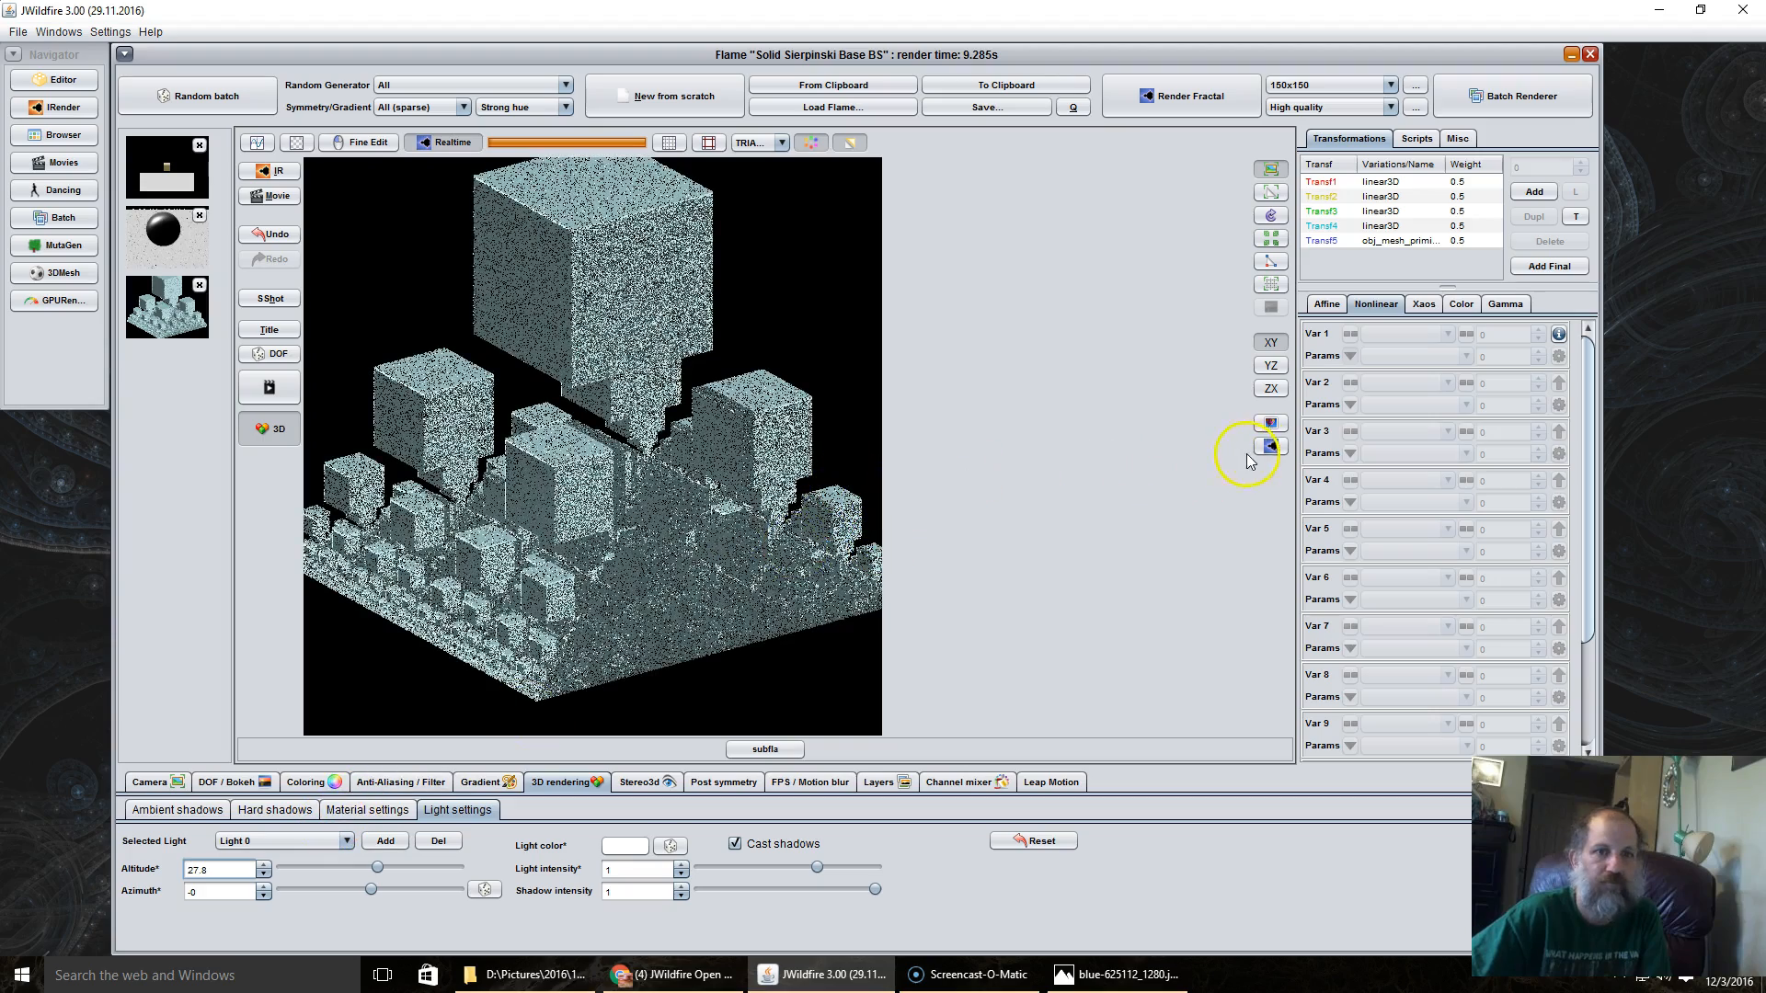
pyautogui.click(1272, 447)
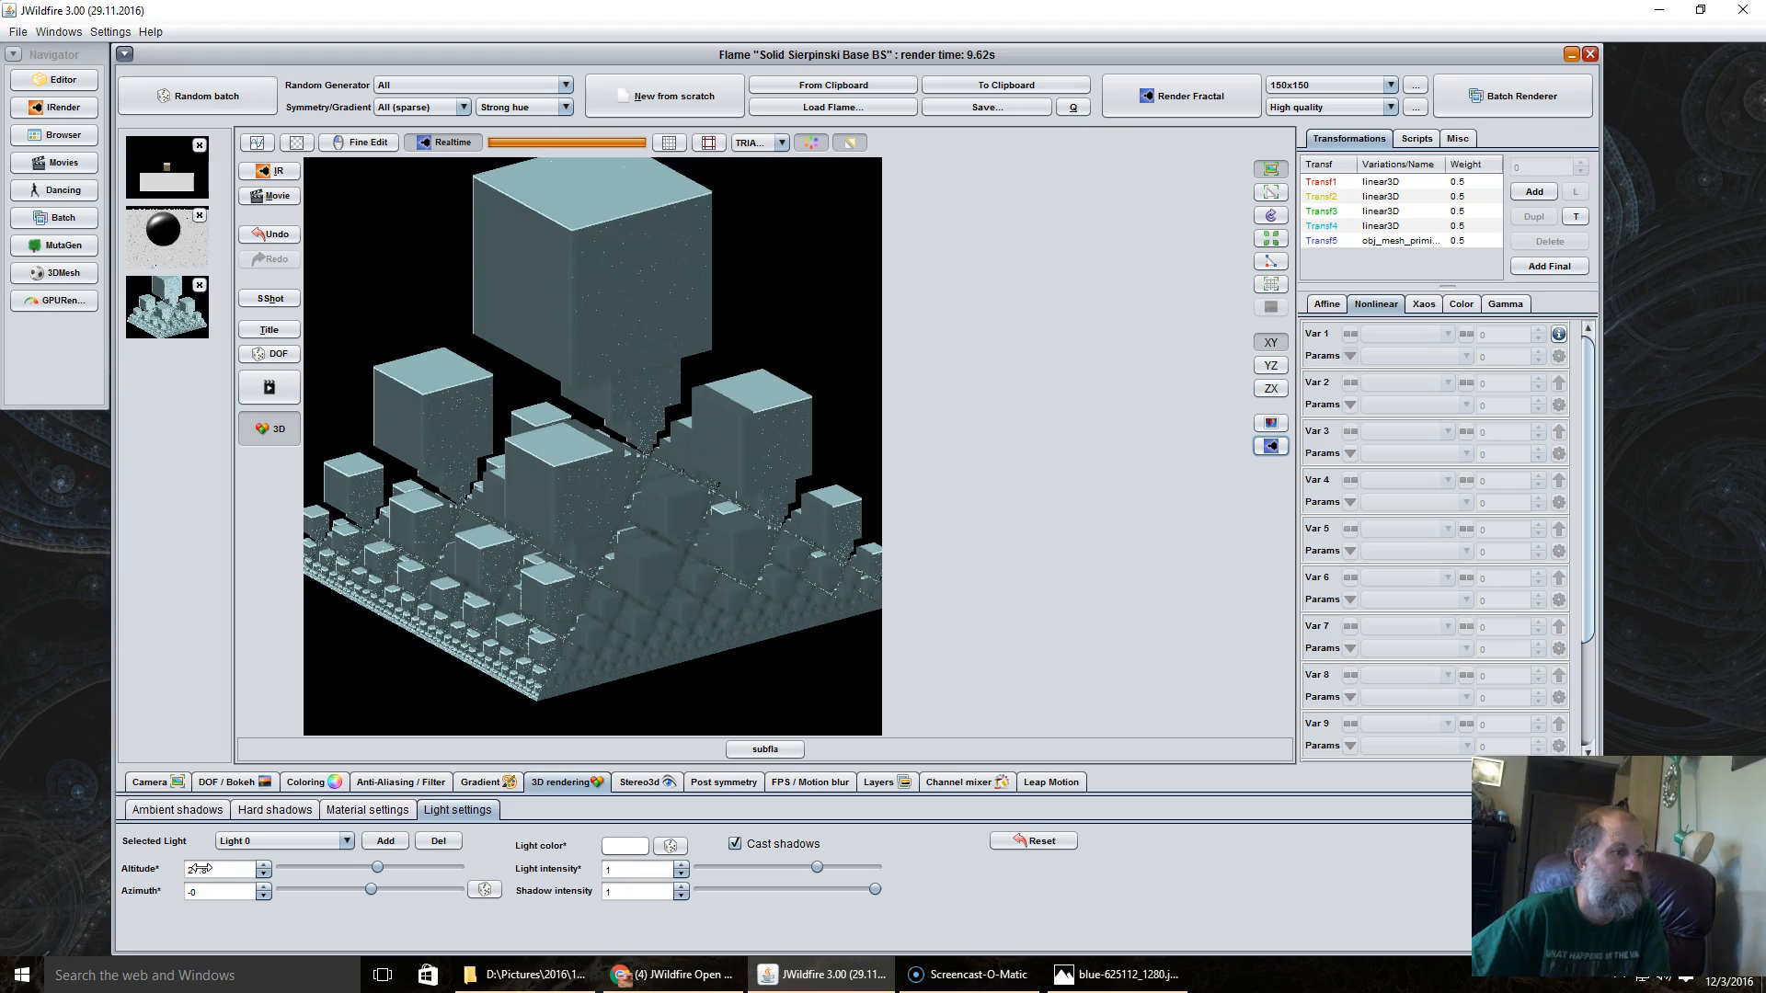
# Try higher altitudes for Light 0, then reset its altitude to 0
pyautogui.moveTo(207, 870); pyautogui.dragTo(244, 872)
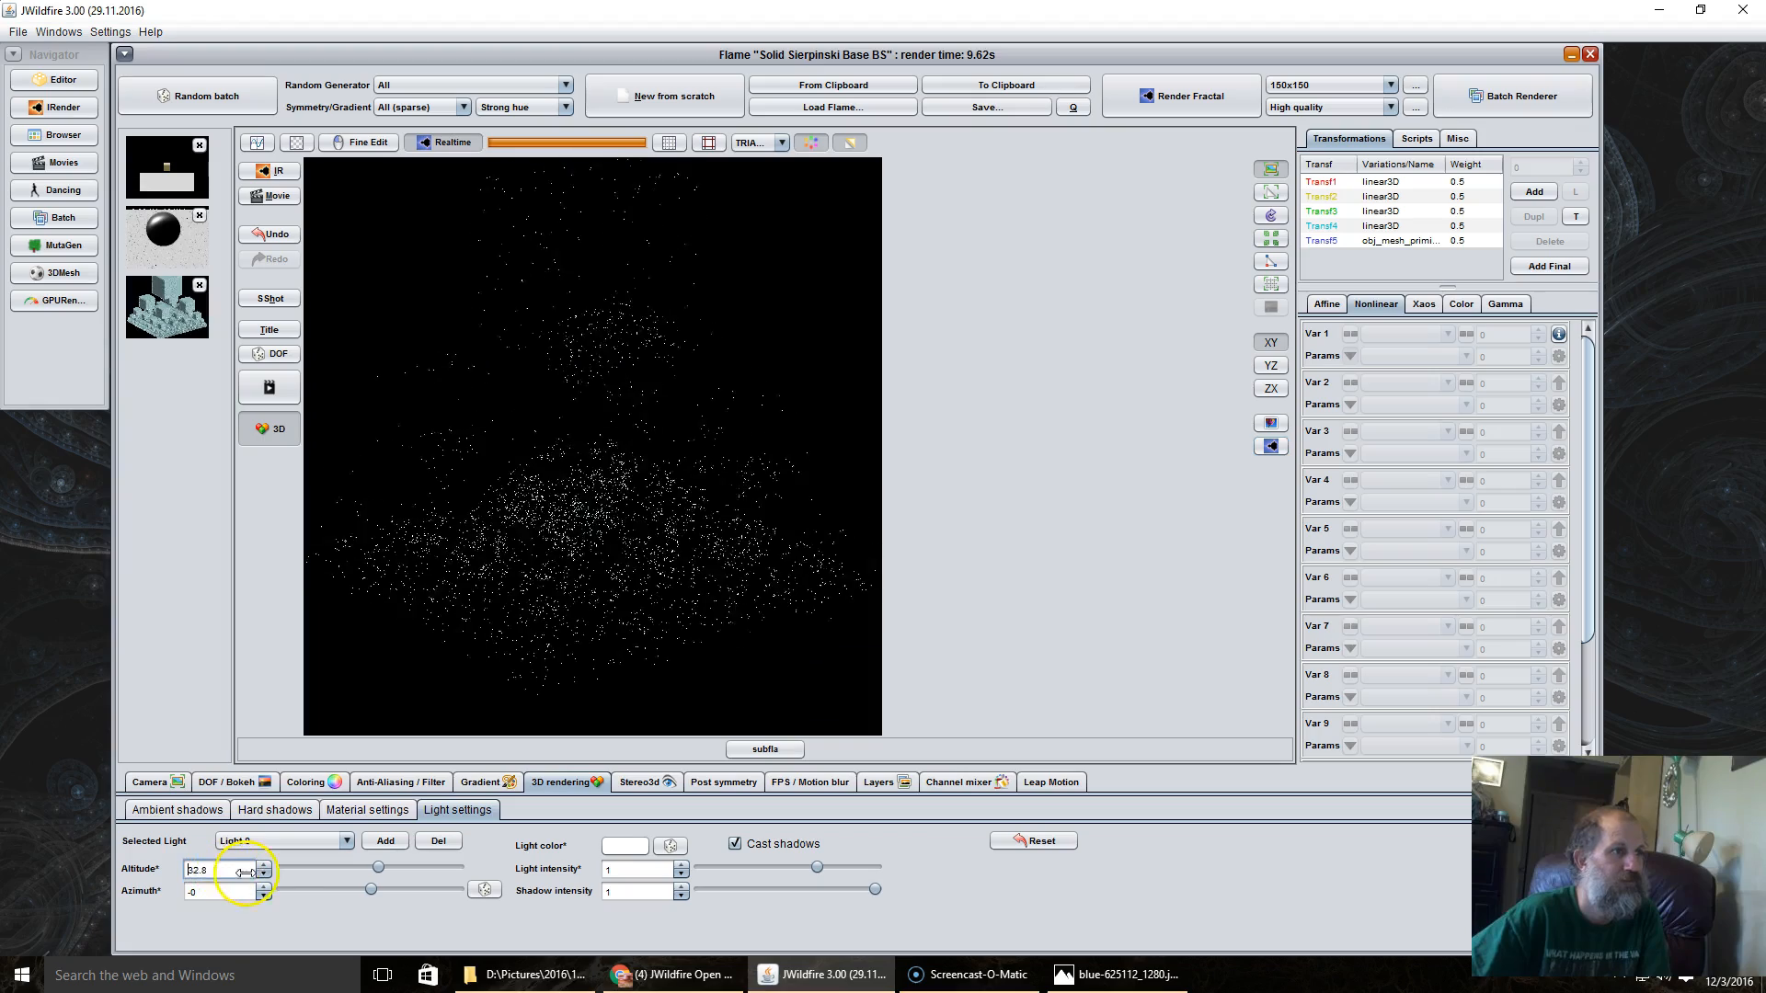
pyautogui.moveTo(485, 879); pyautogui.dragTo(213, 870)
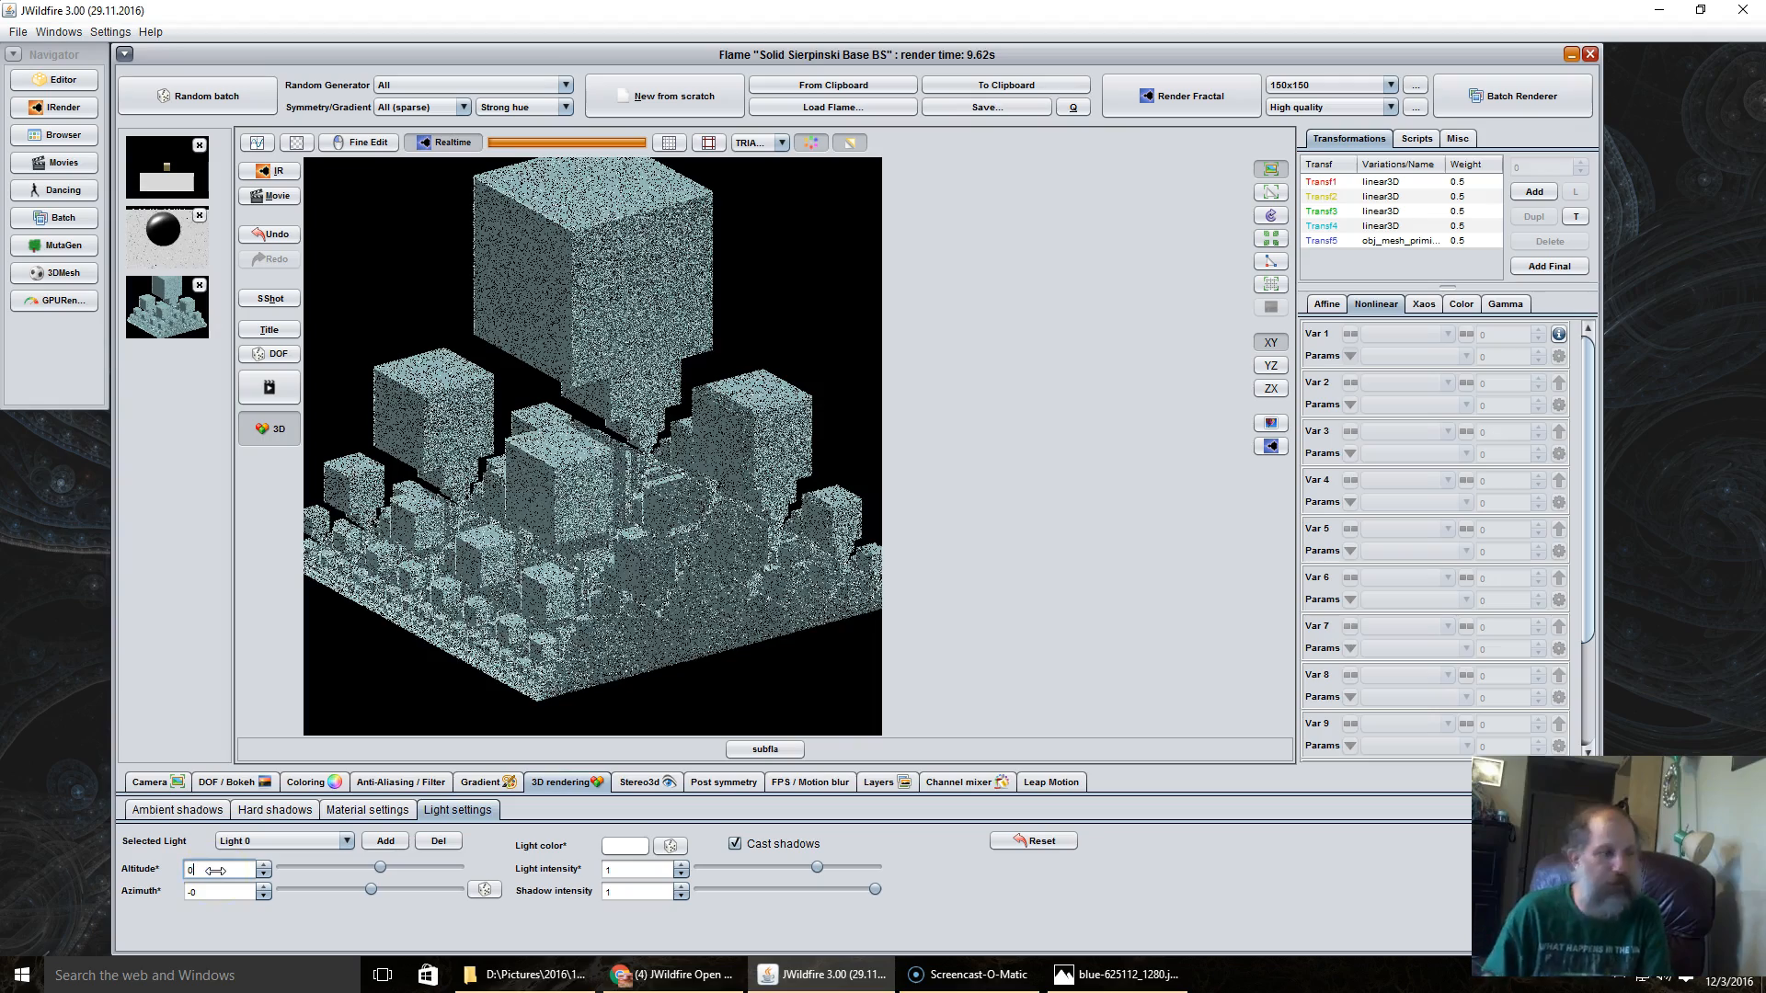
pyautogui.write('0')
pyautogui.press('Return')
# Set Light 0's altitude to 180 and its azimuth to about -42.8, and render the preview
pyautogui.doubleClick(215, 870)
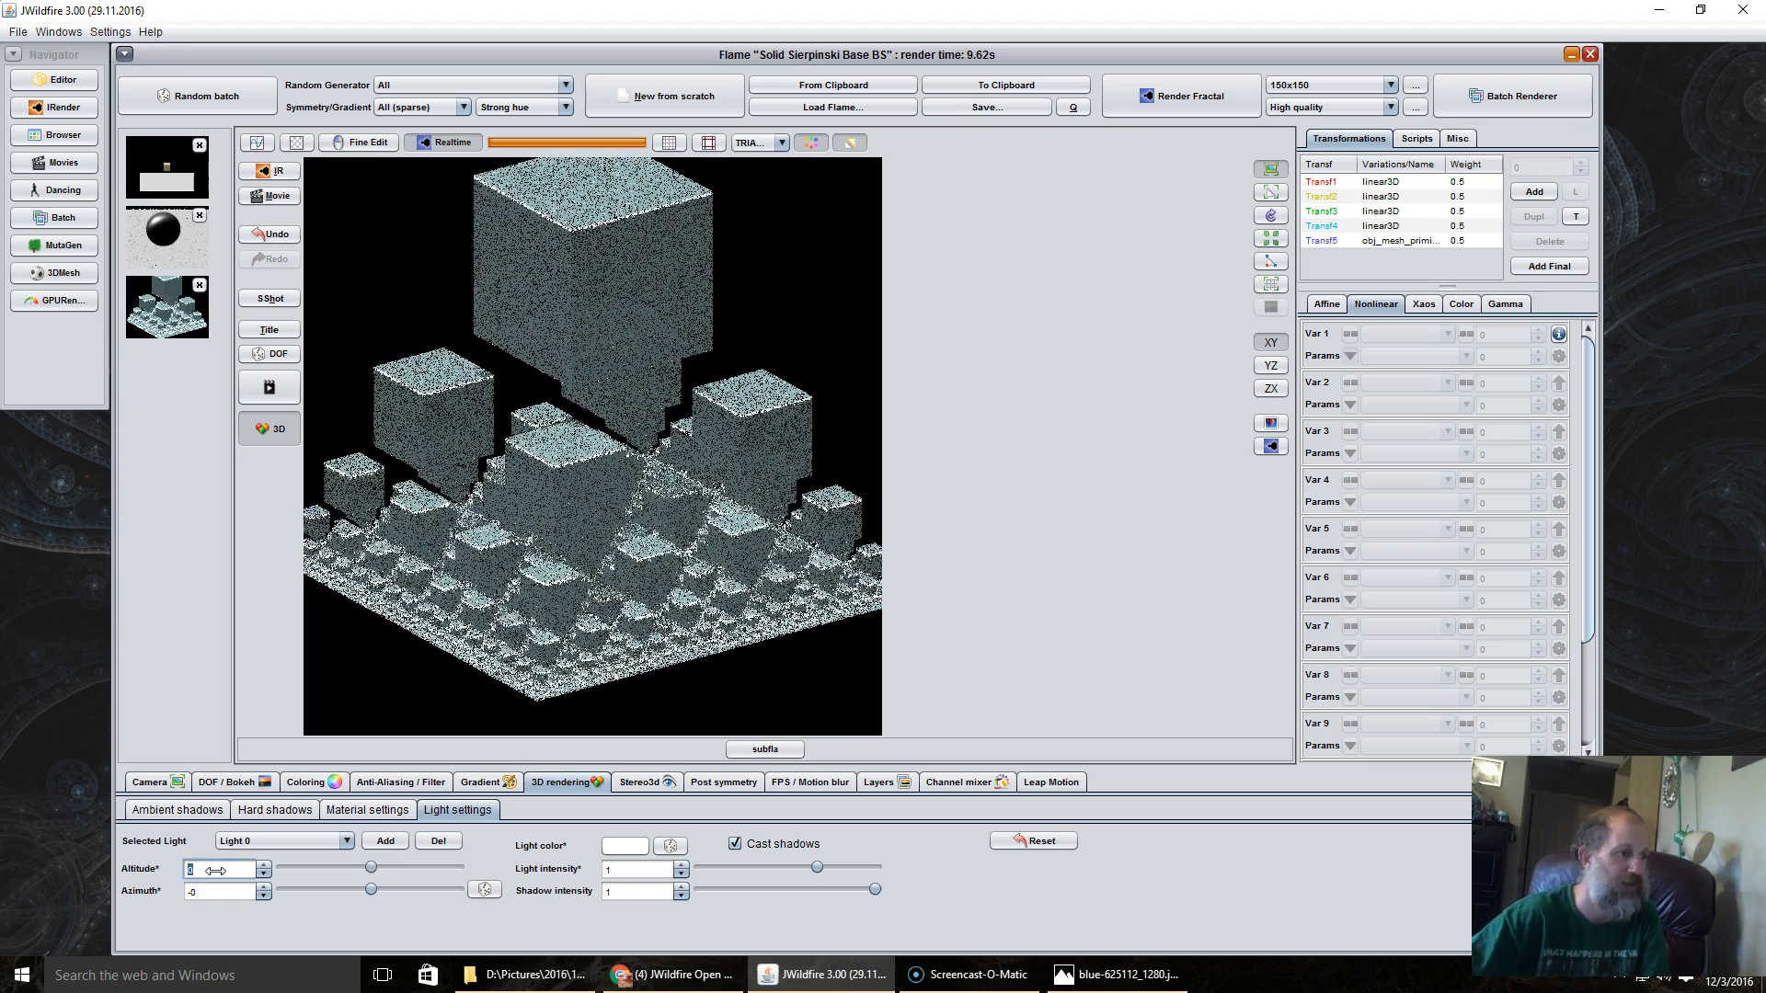
pyautogui.write('180')
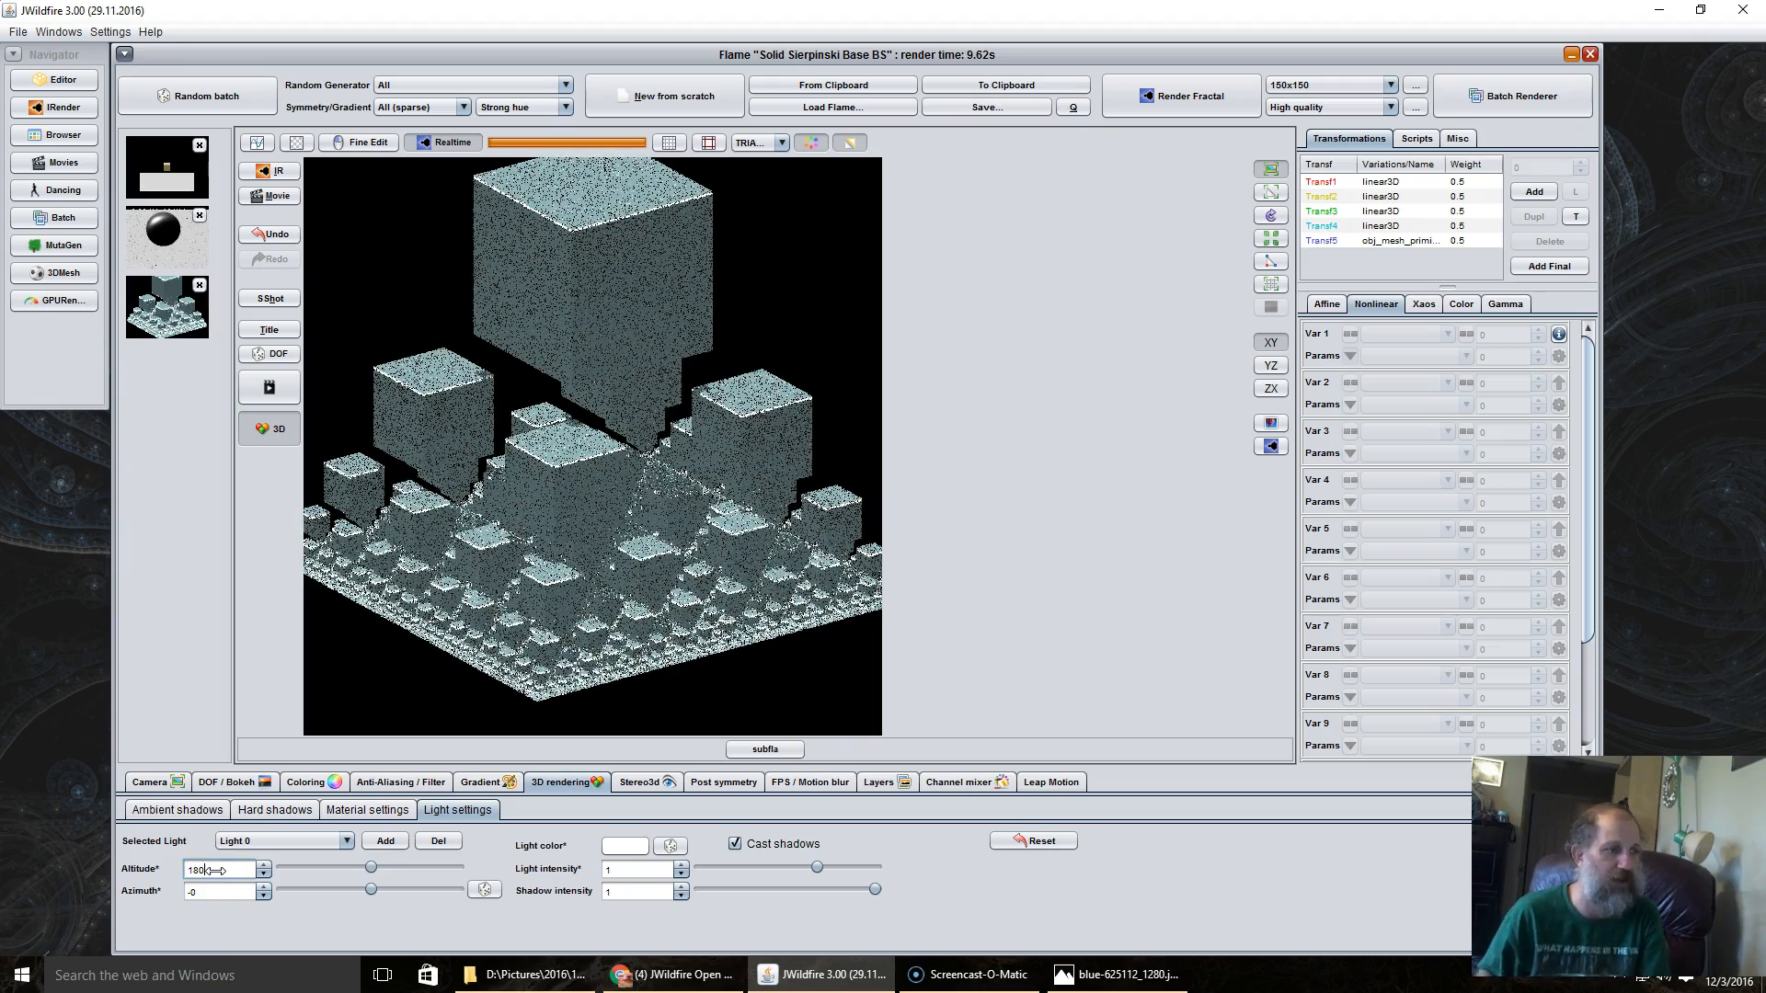
pyautogui.press('Return')
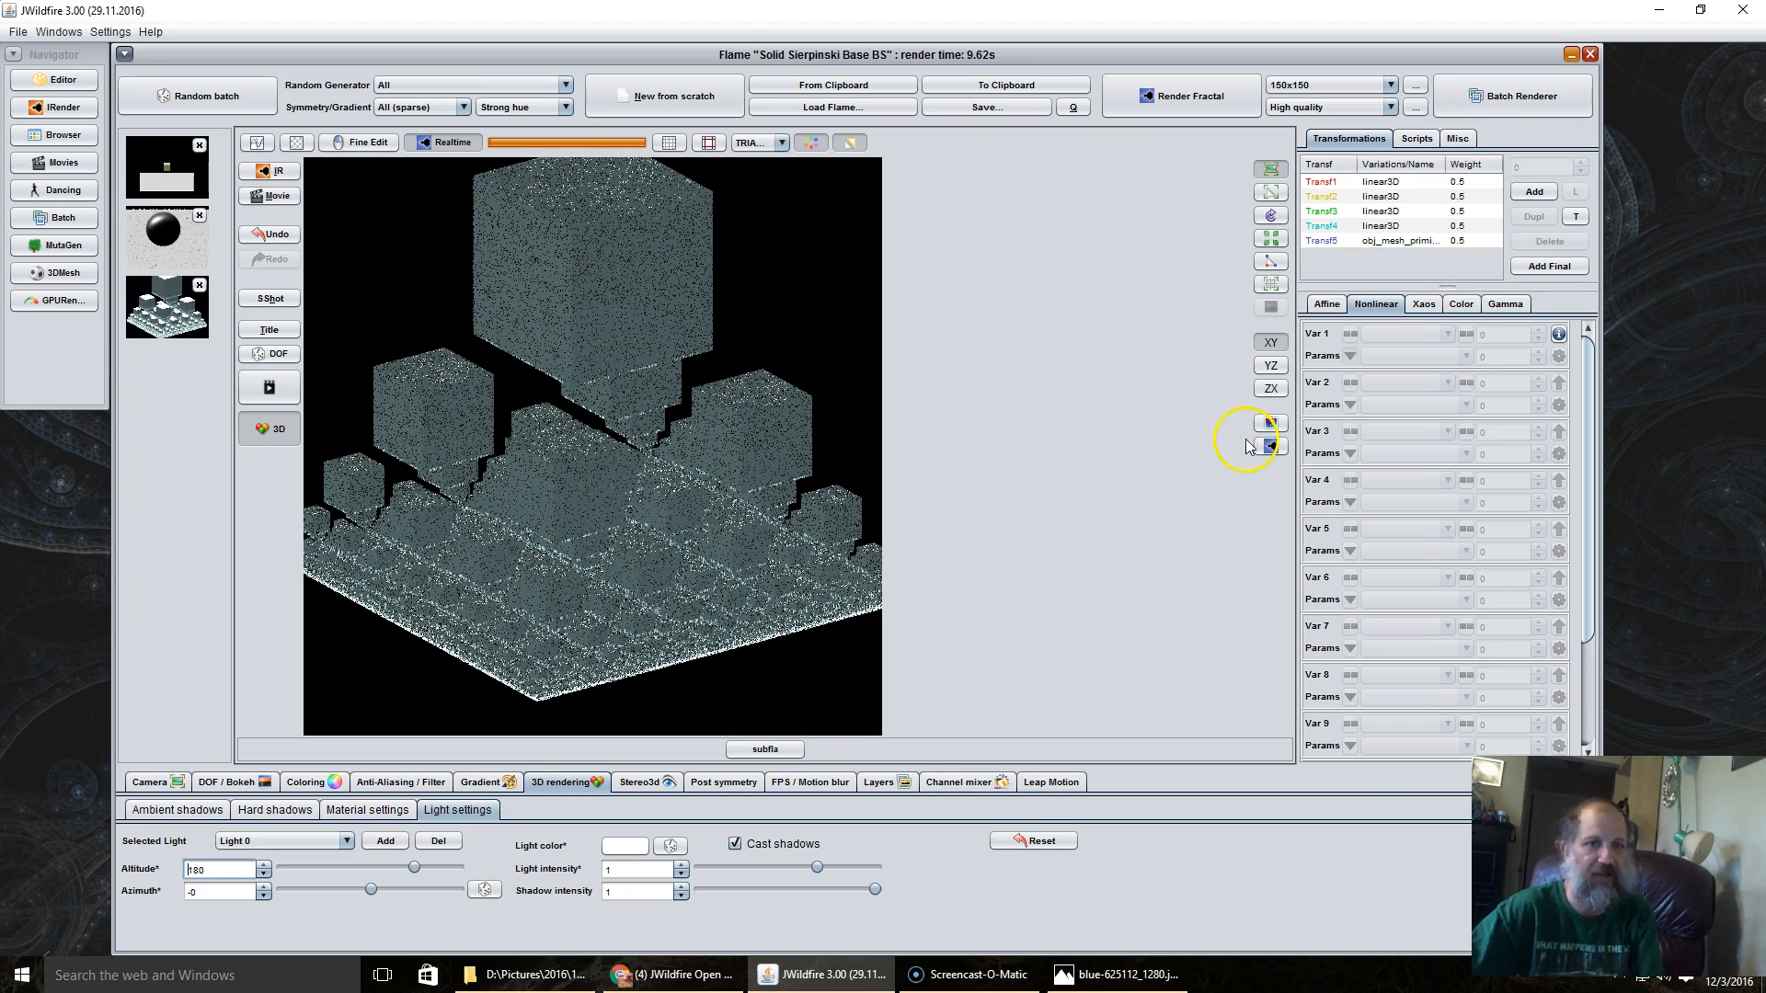
pyautogui.click(208, 891)
pyautogui.moveTo(209, 891); pyautogui.dragTo(12, 724)
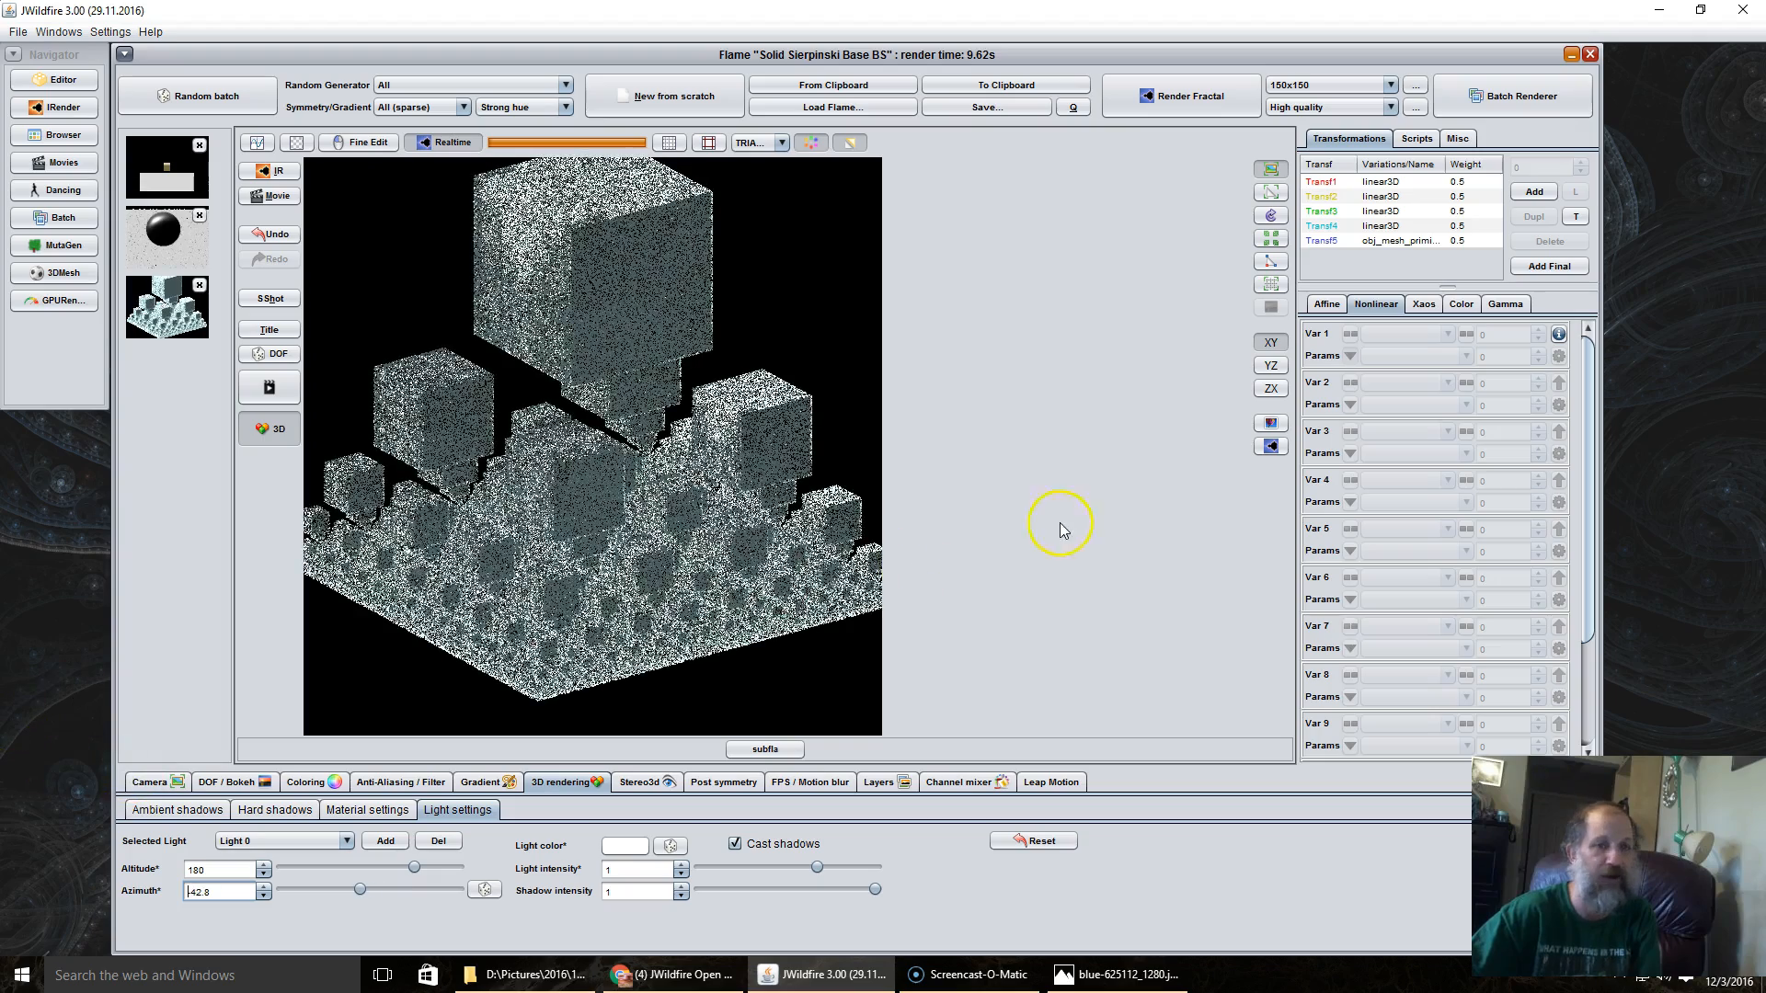
pyautogui.click(1270, 449)
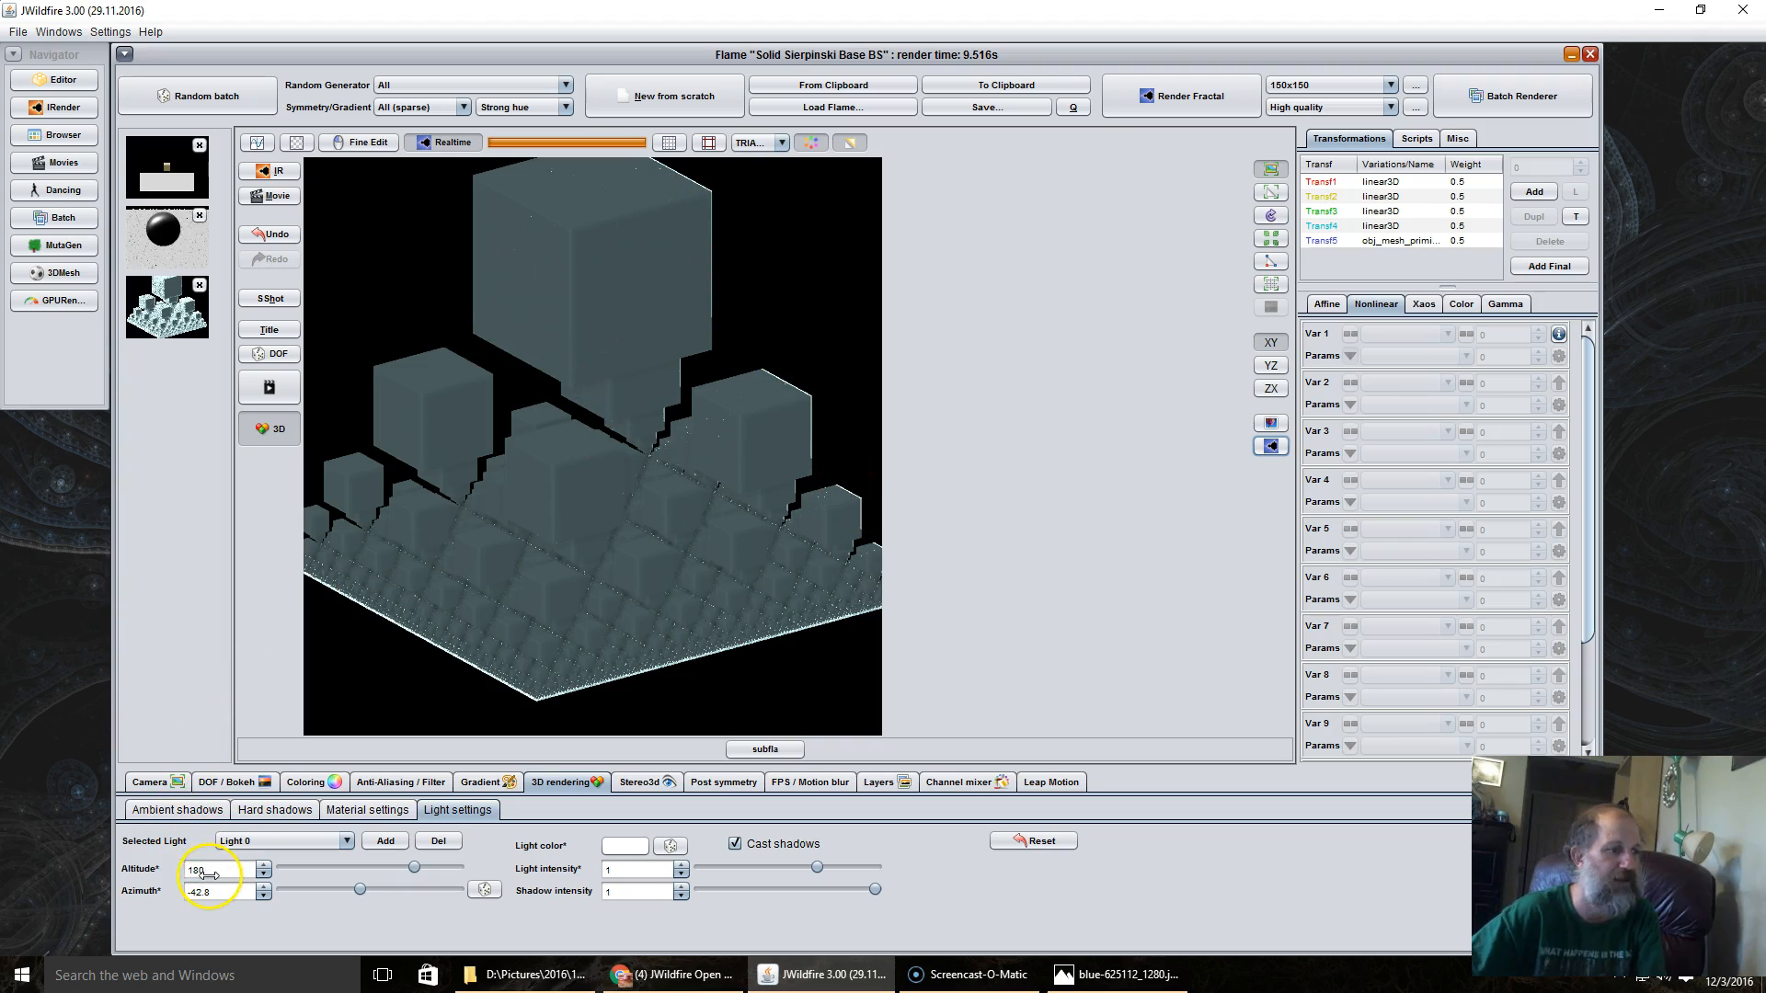
# Render the preview with Light 0's altitude at about 226.8, then shift its azimuth to about -23.4
pyautogui.moveTo(209, 874); pyautogui.dragTo(418, 853)
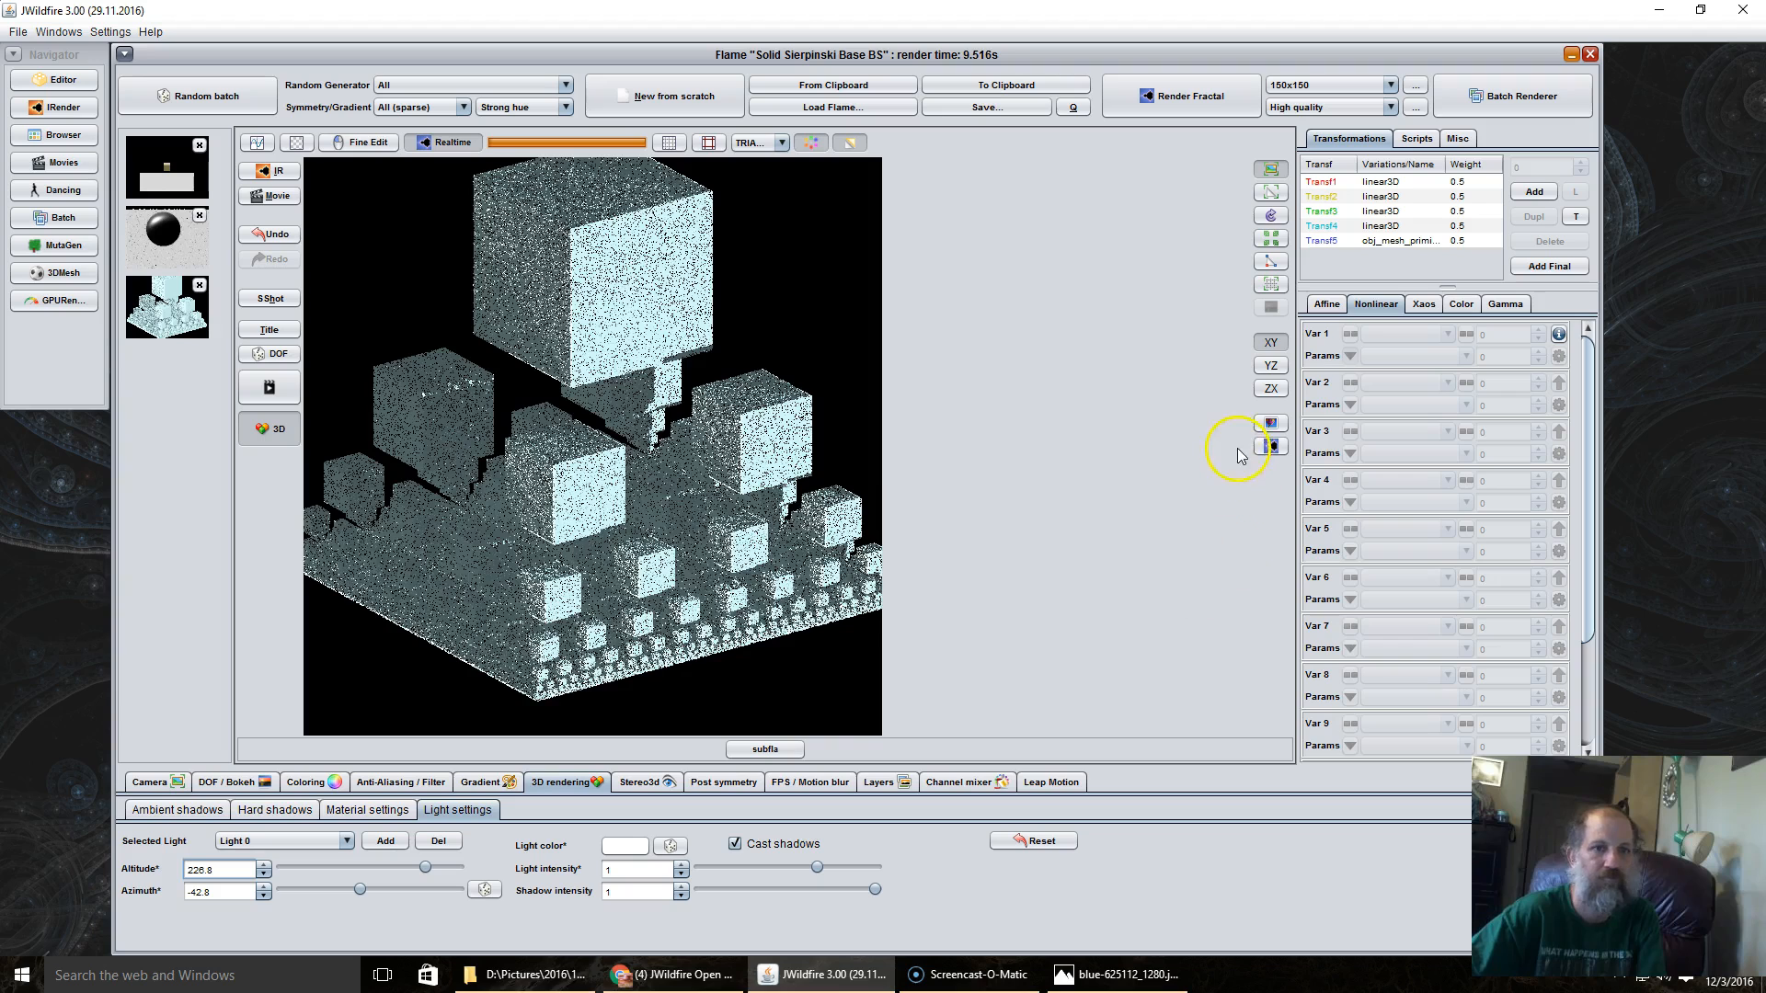
pyautogui.click(1273, 448)
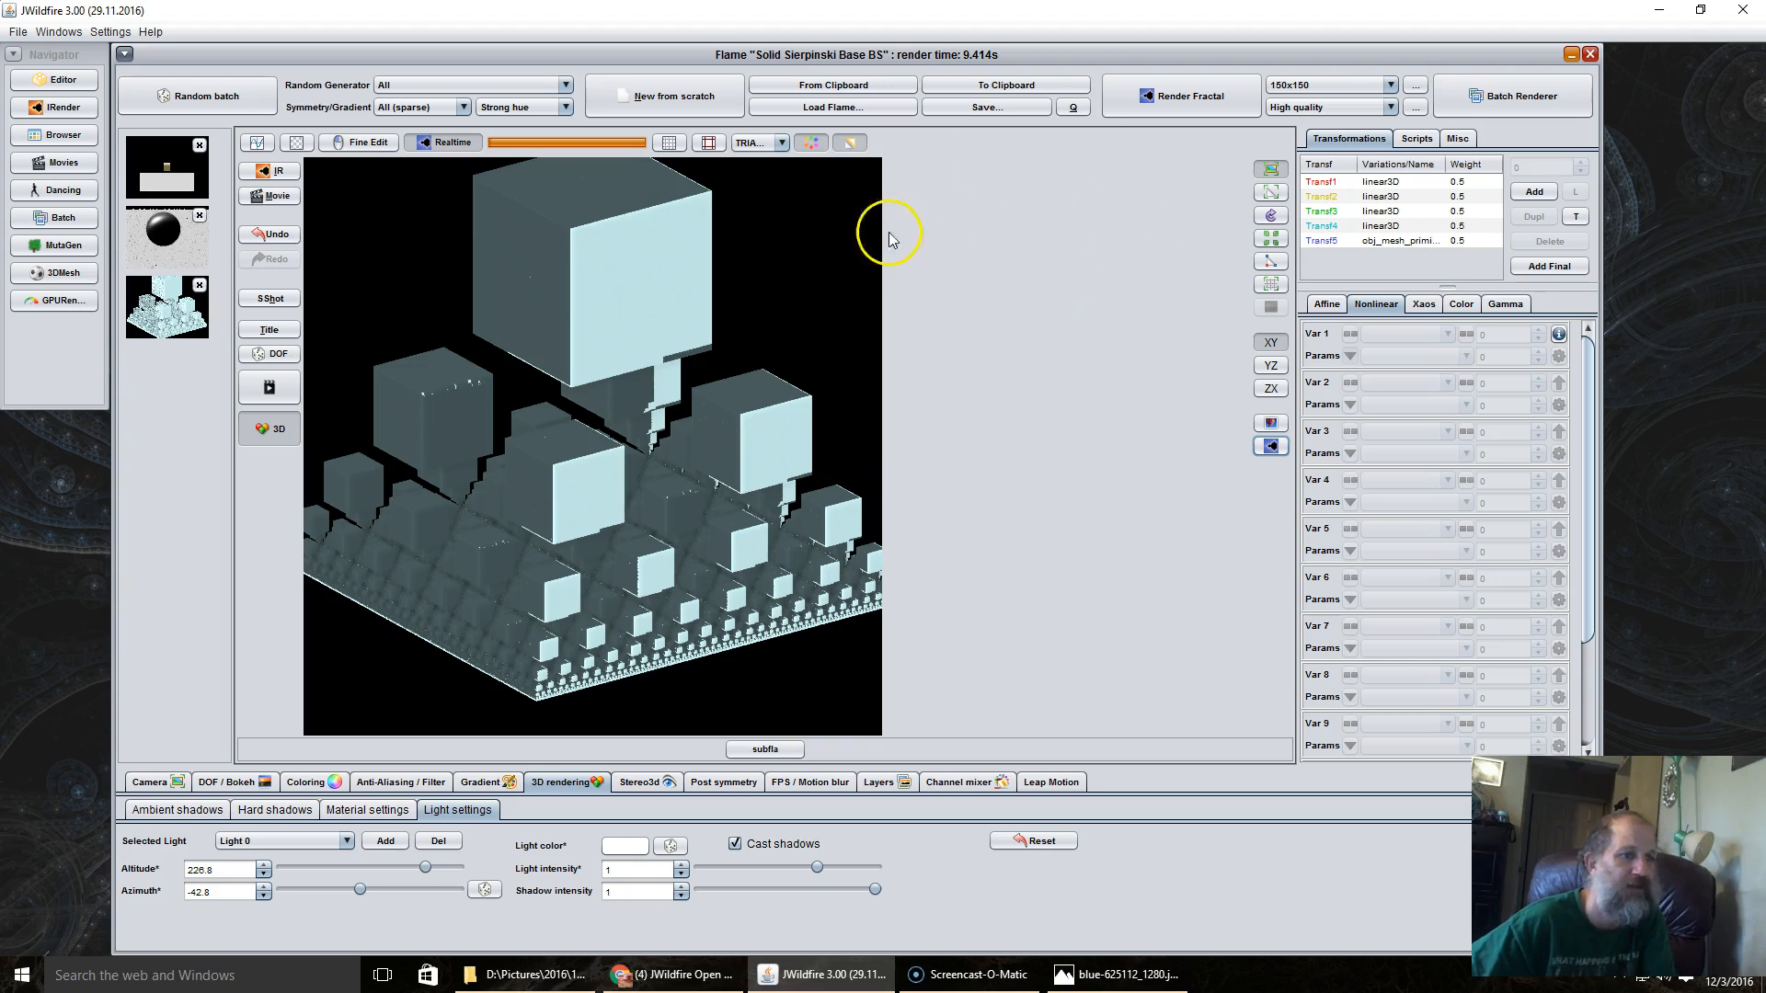
pyautogui.moveTo(220, 887); pyautogui.dragTo(311, 888)
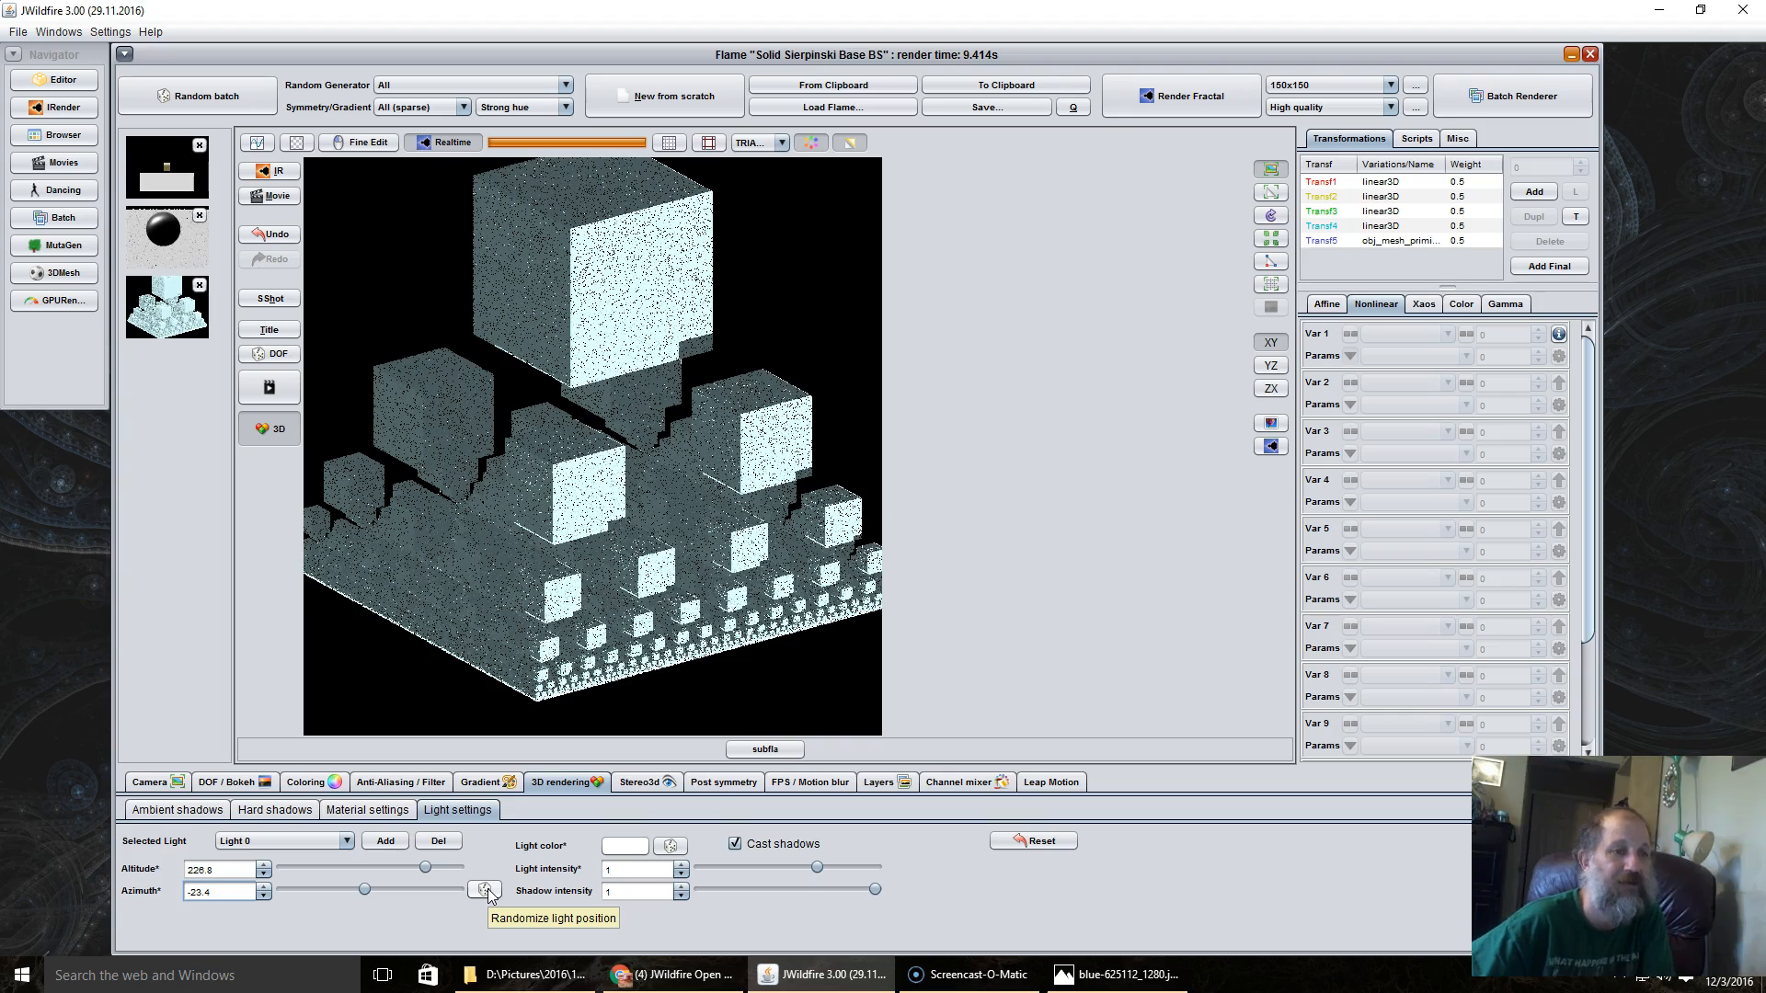
# Randomize Light 0's position three times and render the preview
pyautogui.click(486, 889)
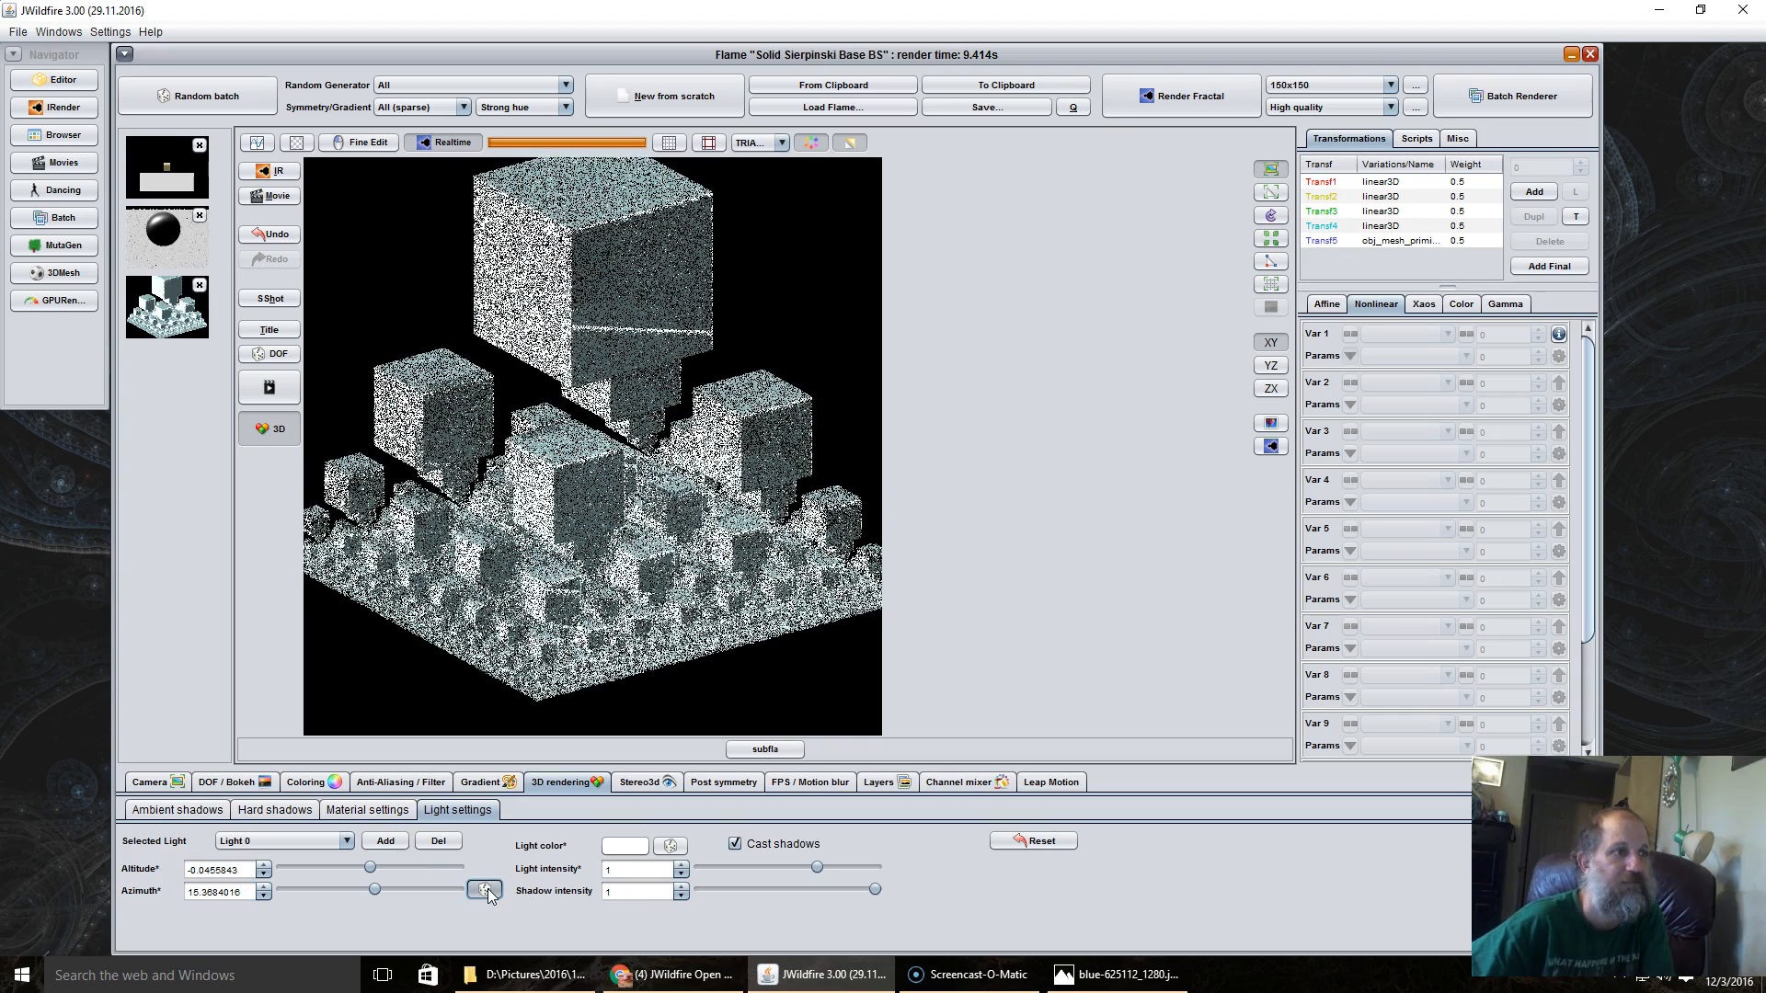
pyautogui.click(486, 889)
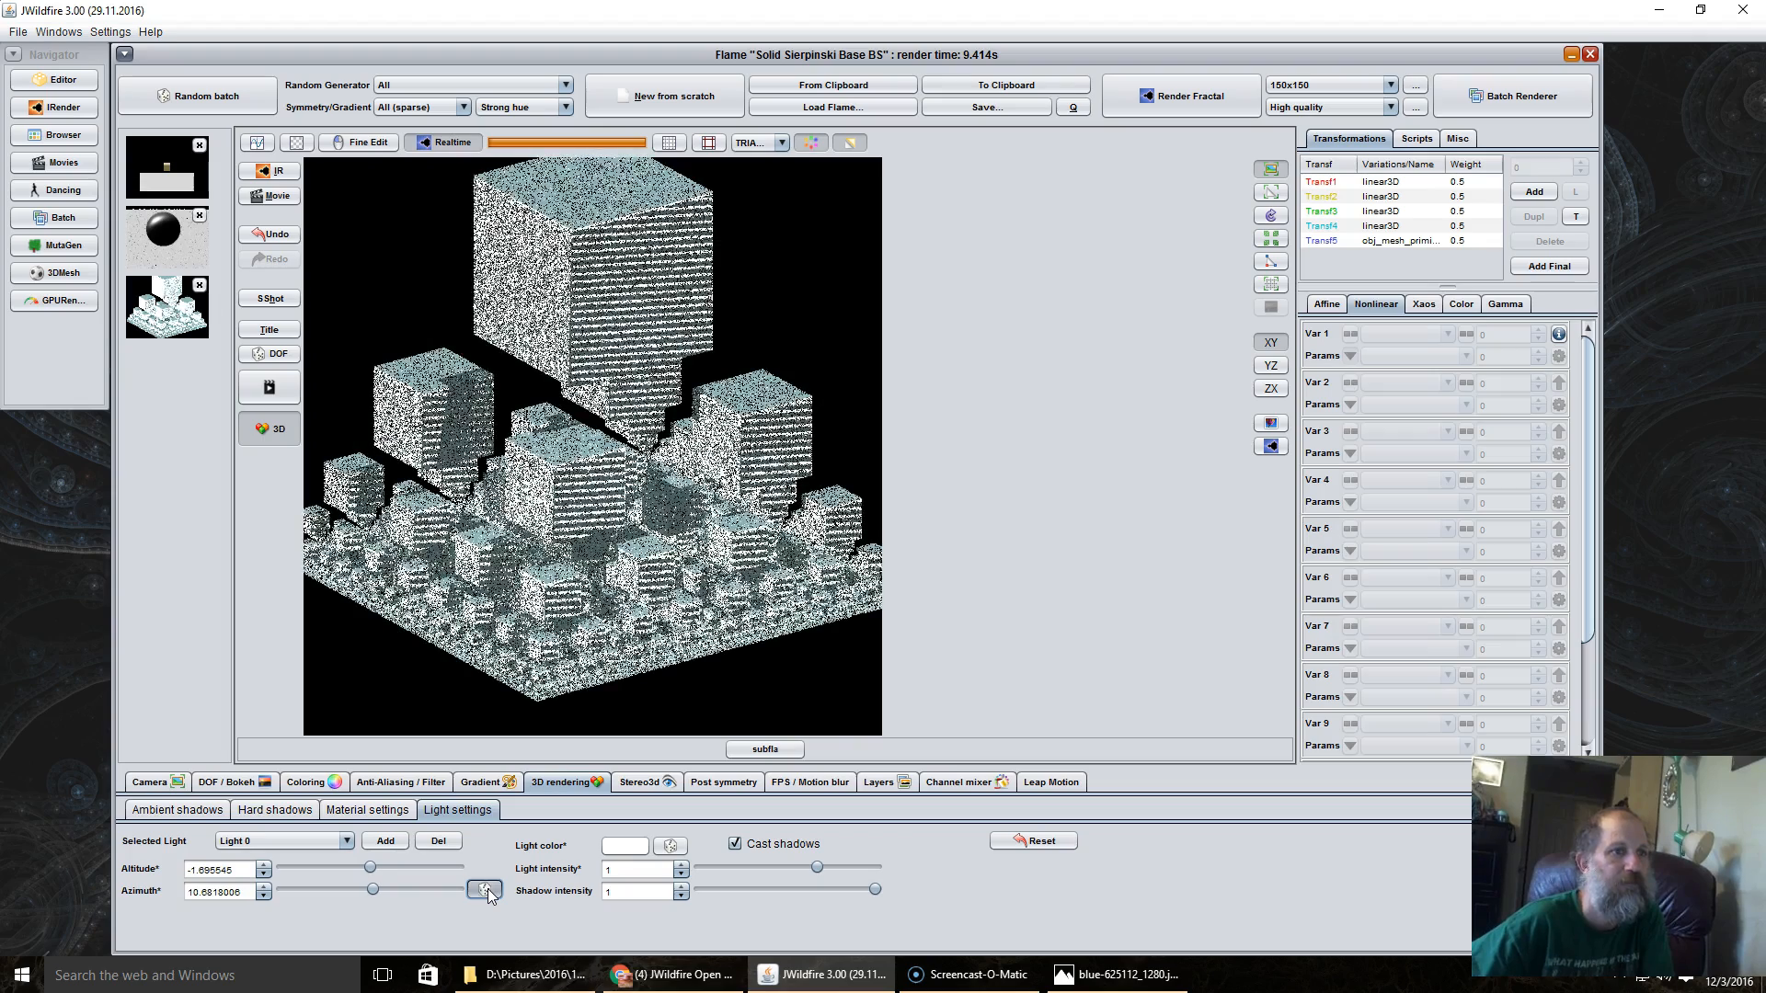
pyautogui.click(485, 889)
pyautogui.click(1262, 448)
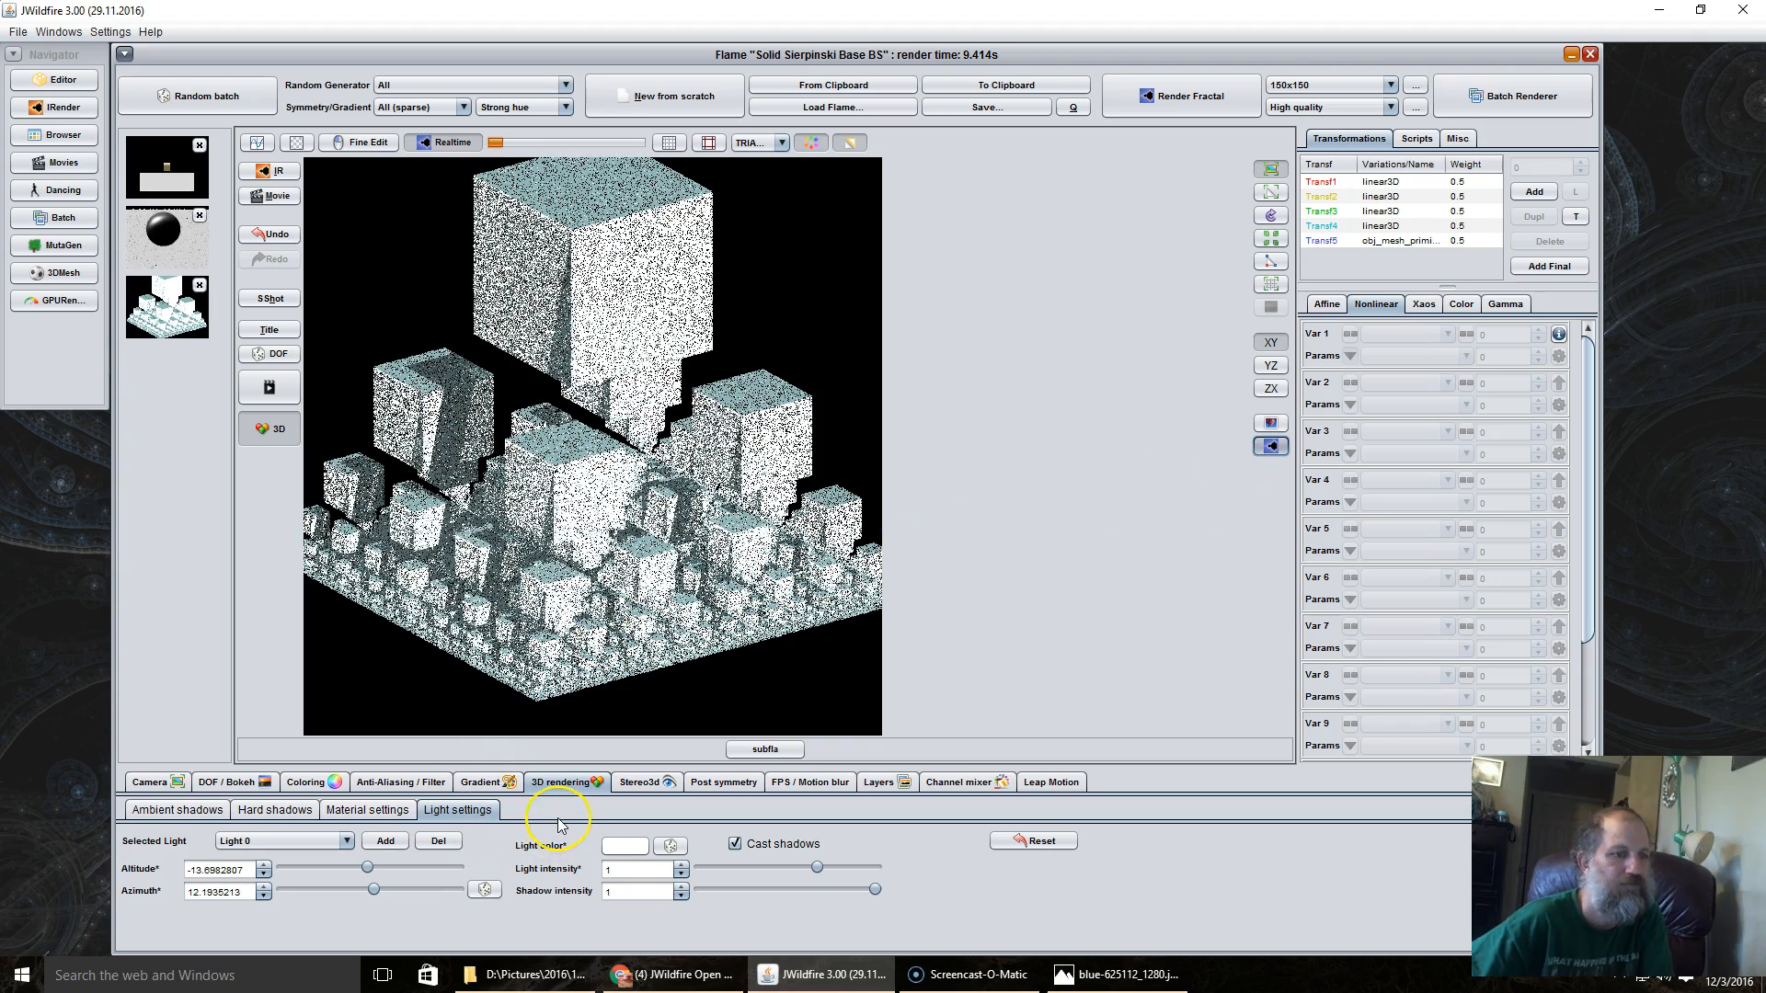